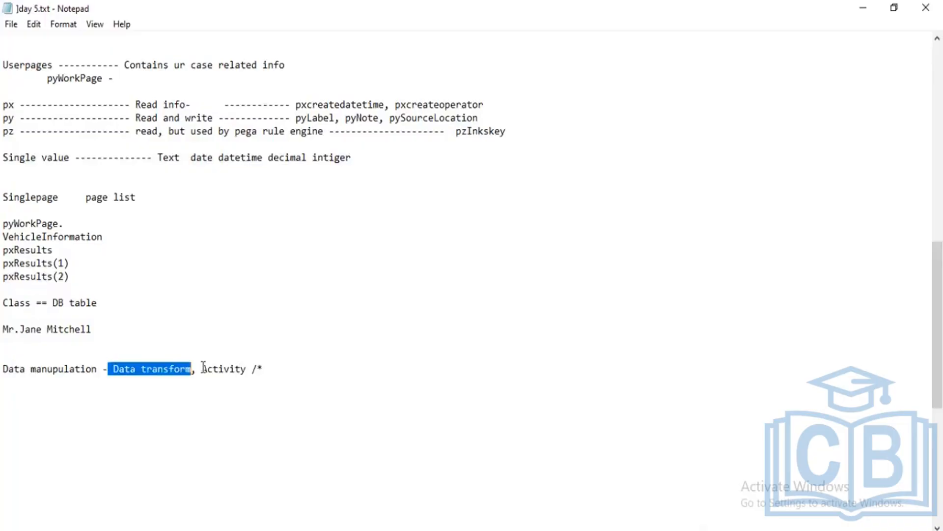
Add the lines set, remove, update page and comment below the data manipulation line in the notes
drag(203, 368, 268, 367)
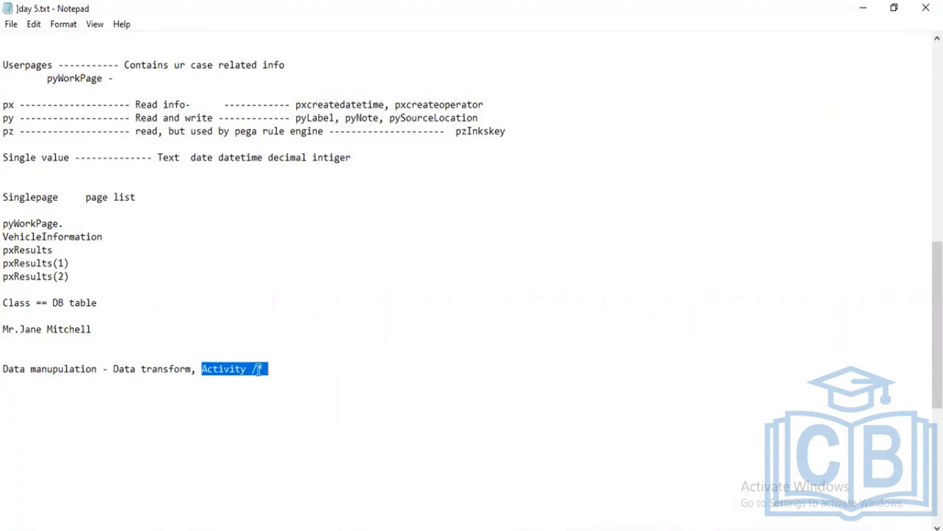
click(276, 369)
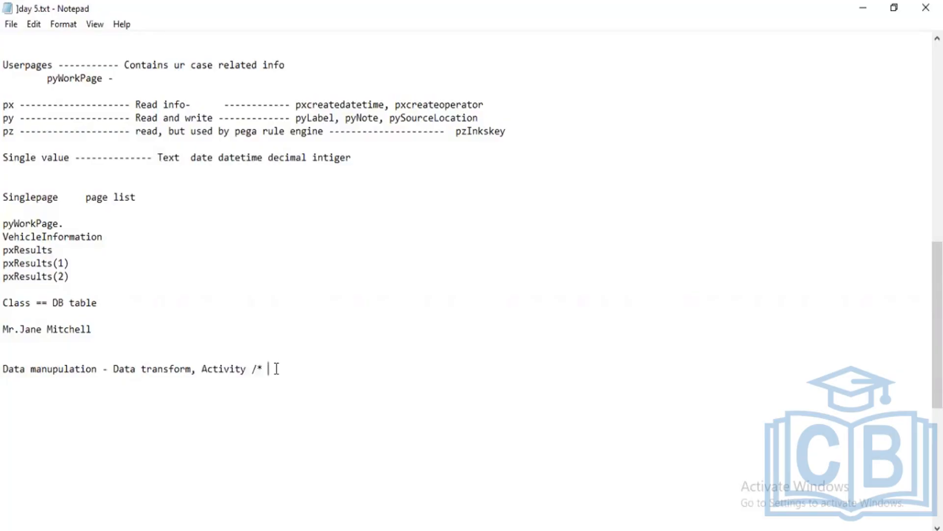
key(Return)
key(Return)
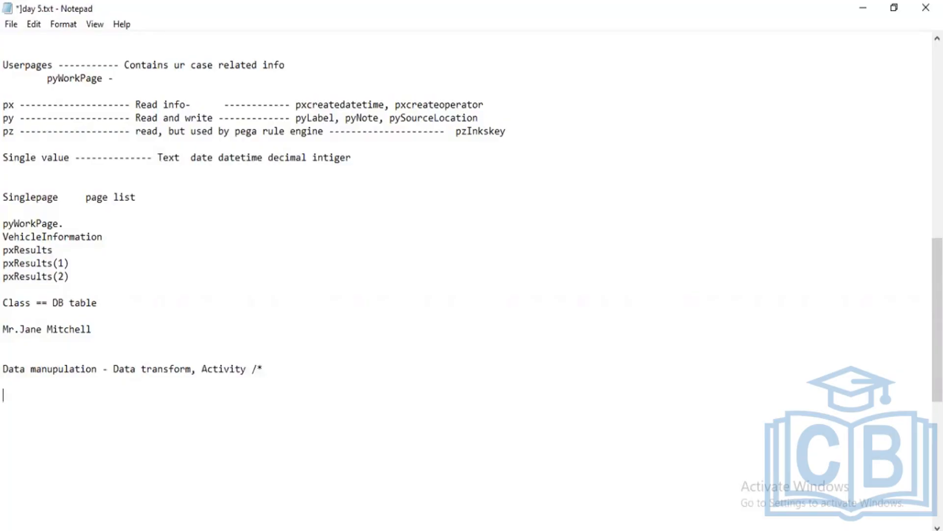
text(set)
key(Return)
text(remove)
key(Return)
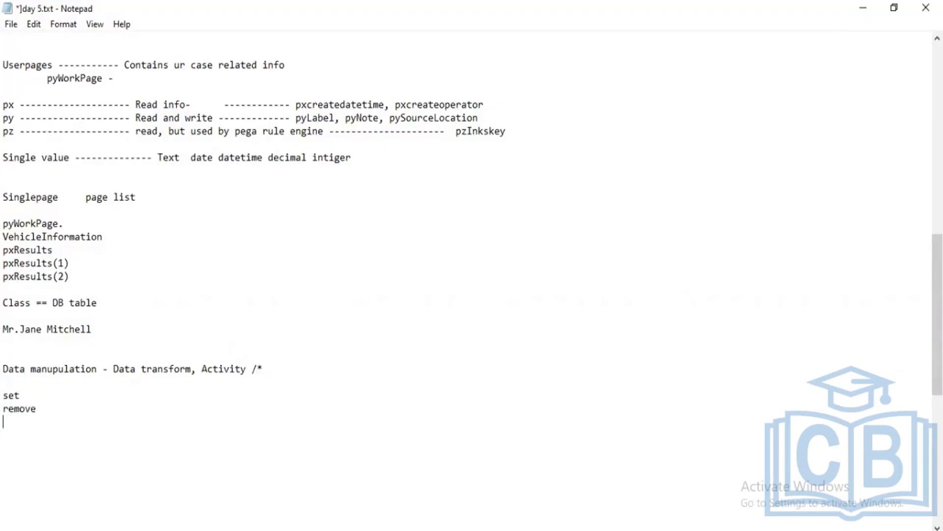
text(update page)
key(Return)
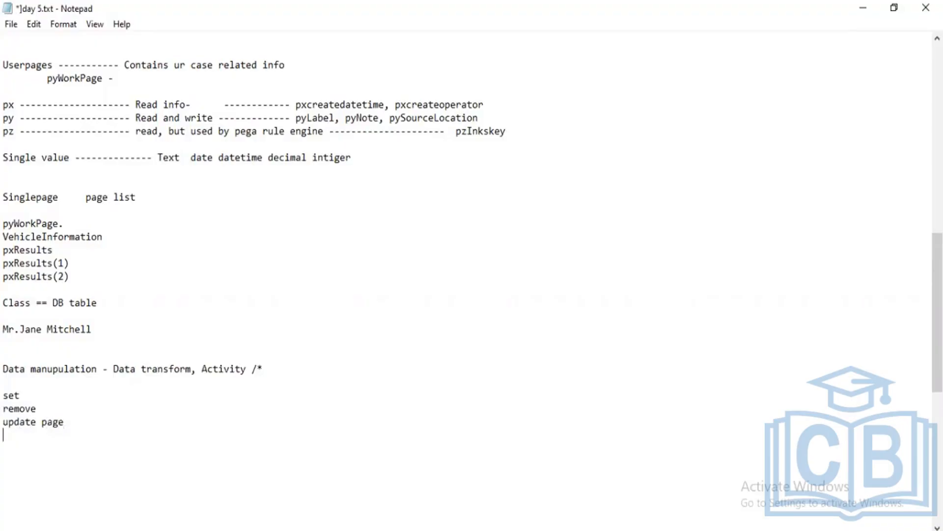
text(comment)
Switch to Pega Dev Studio and show the actions available for the first row of the test data transform
click(20, 395)
click(378, 472)
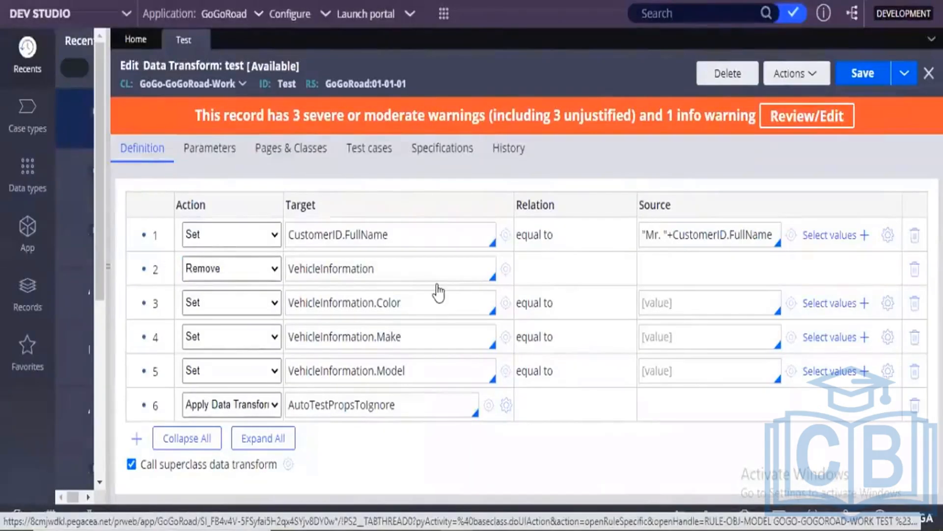
click(206, 233)
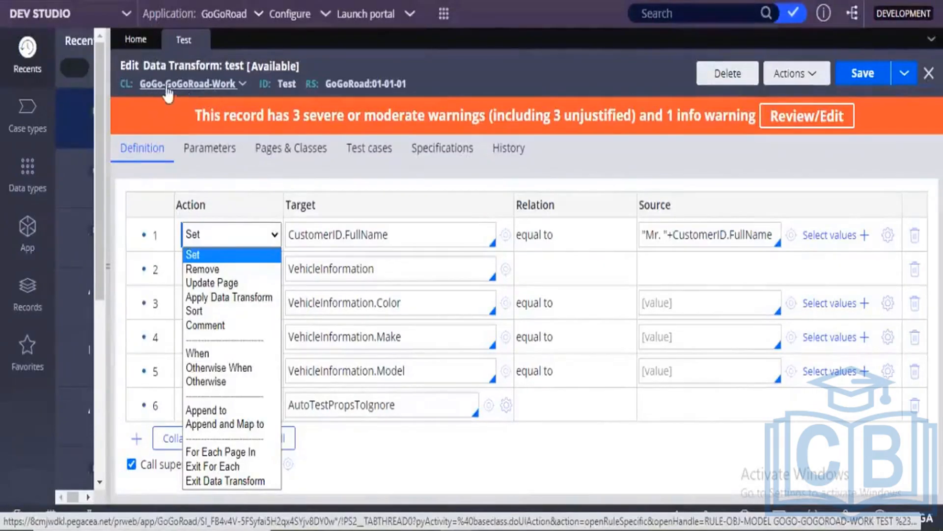
Remove the CustomerID page reference from the first row's target, leaving .FullName
click(310, 238)
double_click(310, 235)
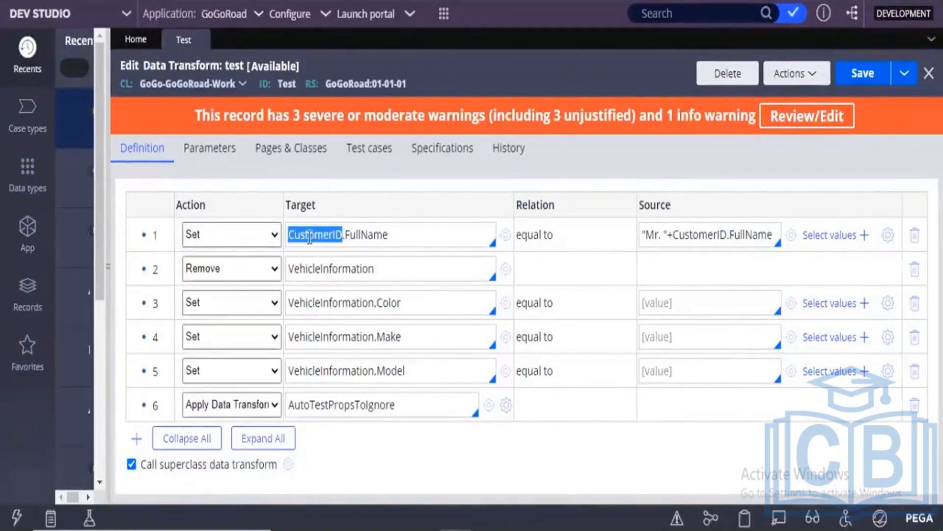
key(BackSpace)
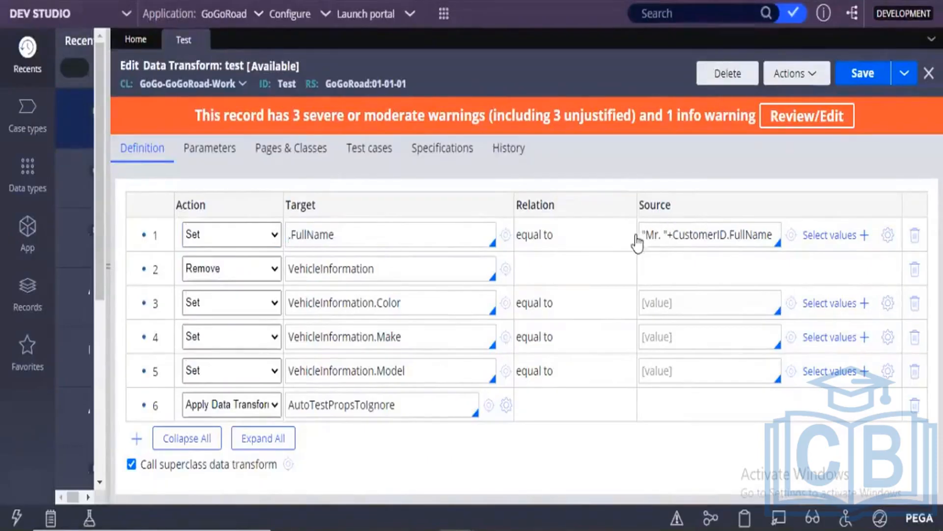
drag(644, 237, 773, 230)
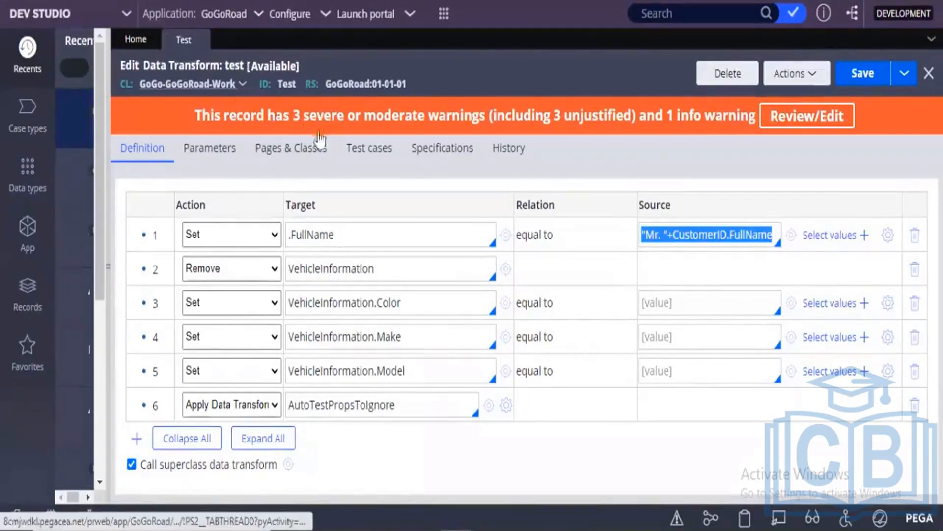
Examine the page name and class defined for CustomerID in the data transform's pages and classes
click(302, 156)
click(199, 231)
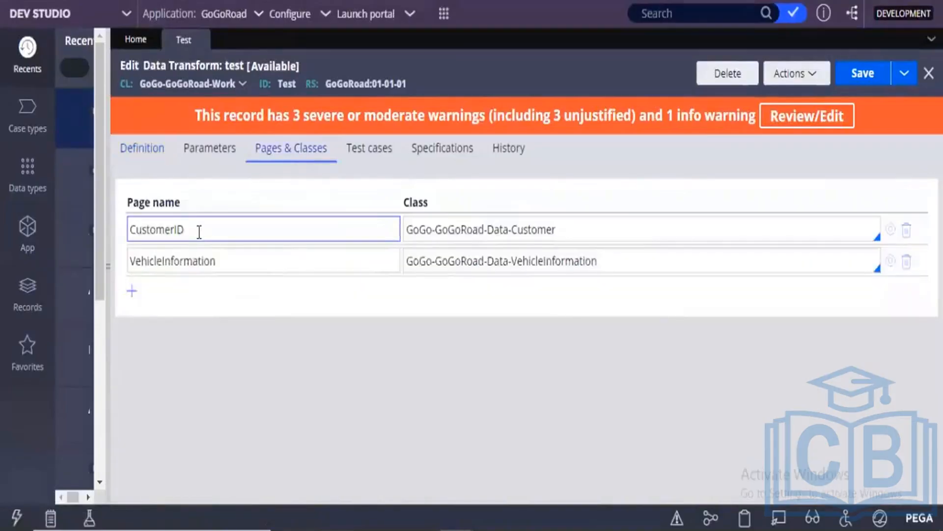
drag(187, 232, 130, 233)
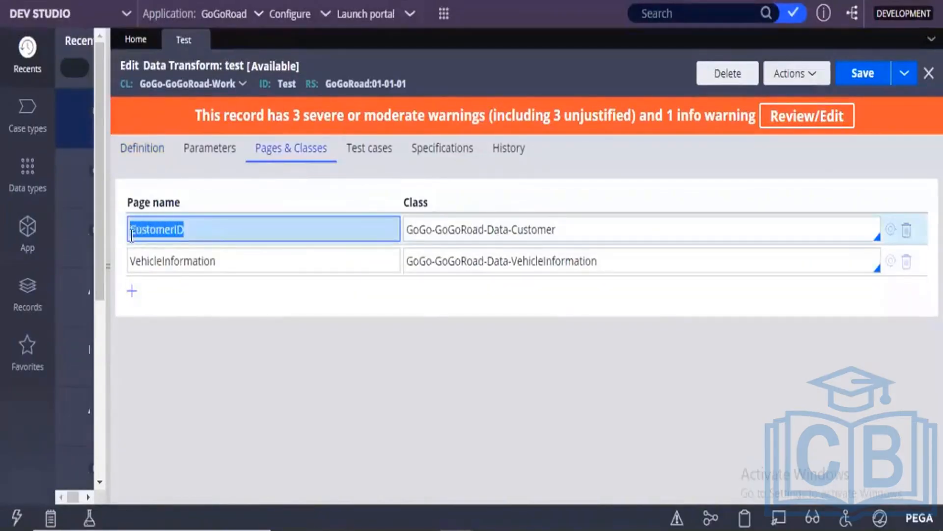
drag(565, 233, 404, 227)
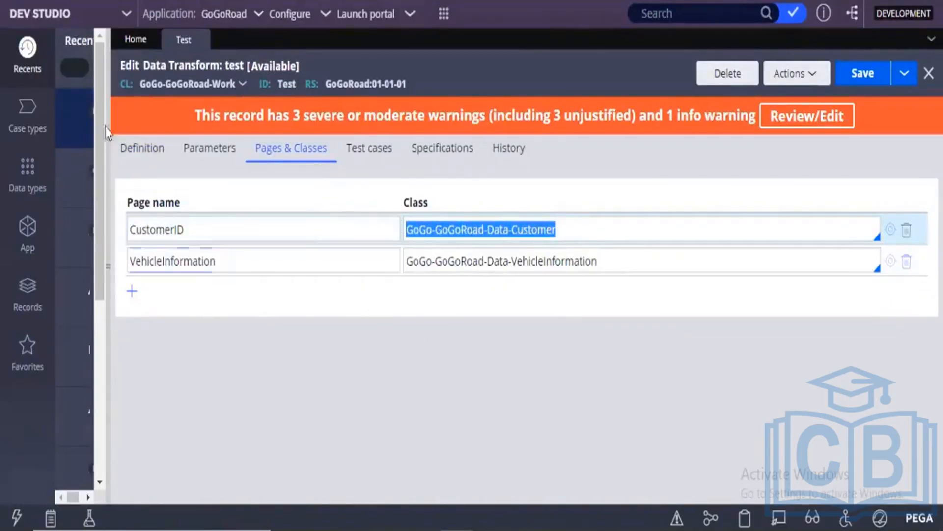
Return to the definition and try pega123 as the page reference before .FullName in the first row's target
click(133, 156)
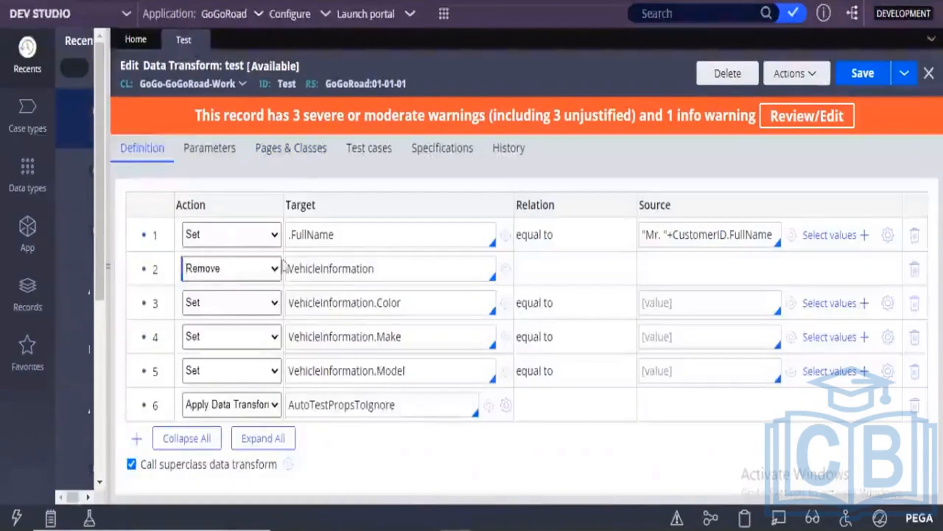
click(289, 236)
text(pega123)
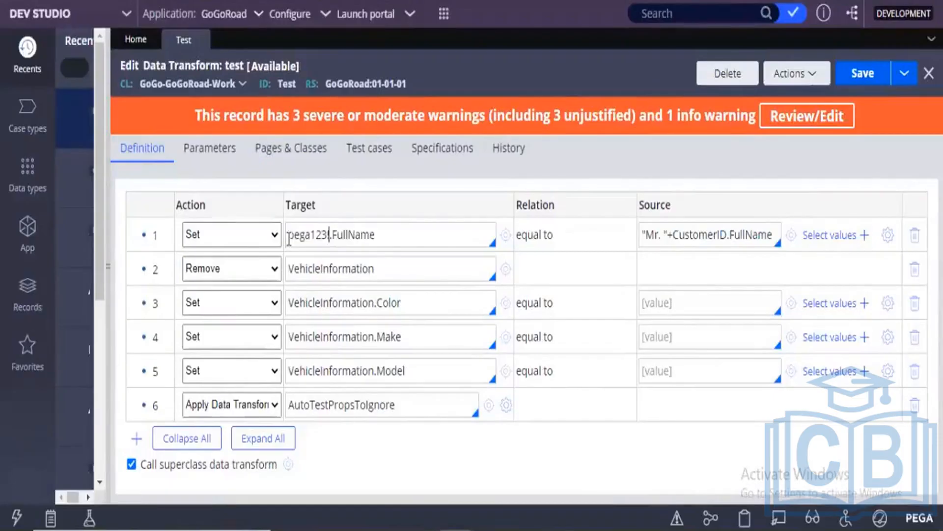
key(BackSpace)
key(BackSpace)
key(BackSpace)
key(BackSpace)
key(BackSpace)
key(BackSpace)
key(BackSpace)
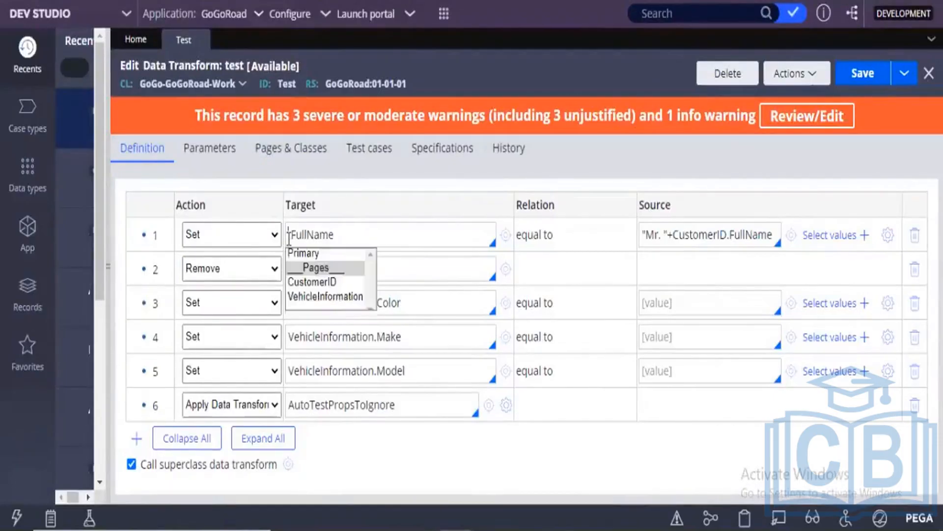
Set the first row's target back to CustomerID.FullName, picking the CustomerID page
key(Down)
key(Down)
key(Return)
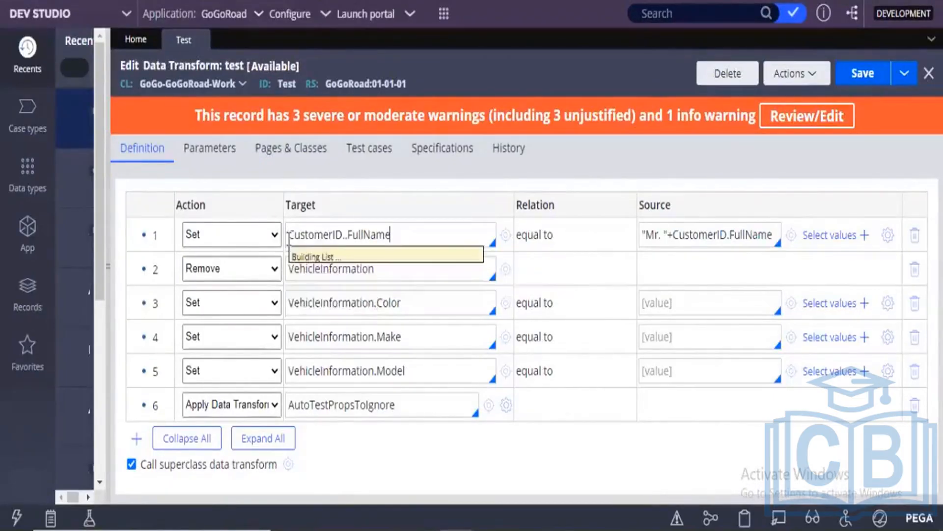
text(.)
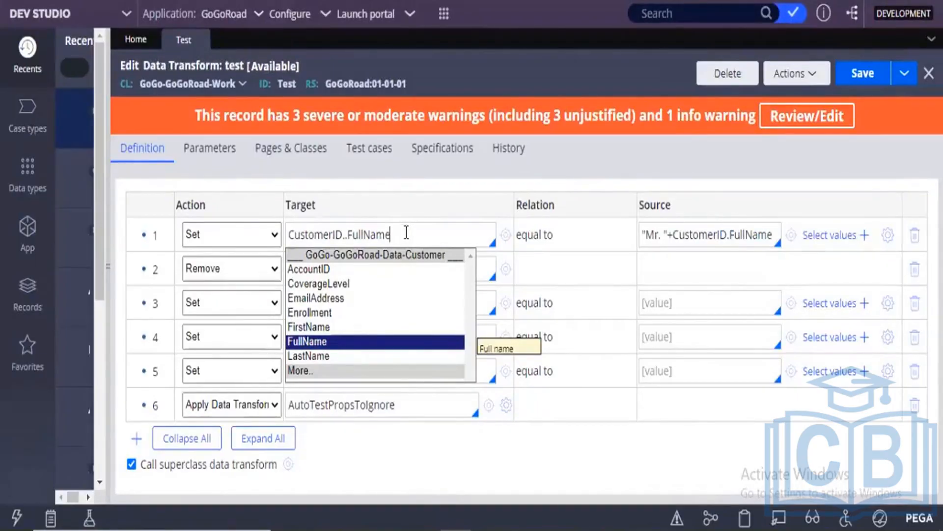
click(345, 237)
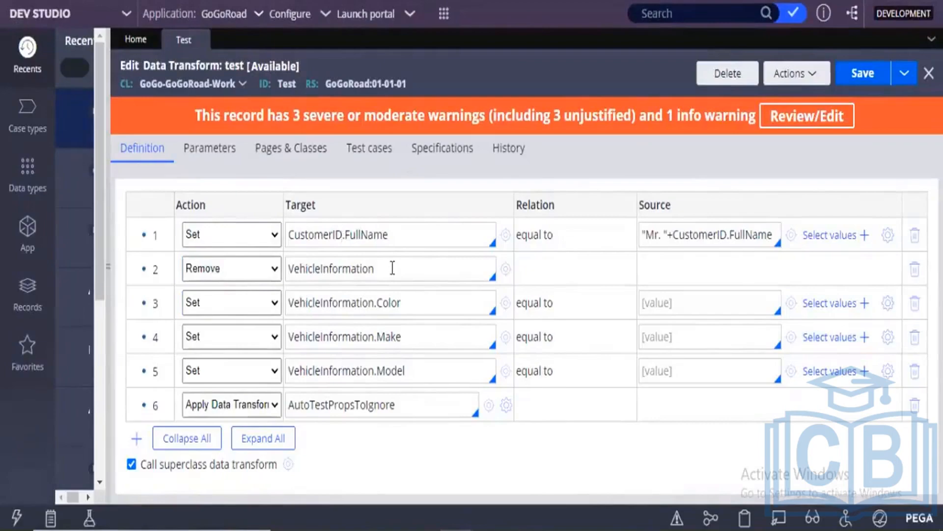
Insert a new row above the VehicleInformation Remove row and set its action to Update Page
double_click(286, 269)
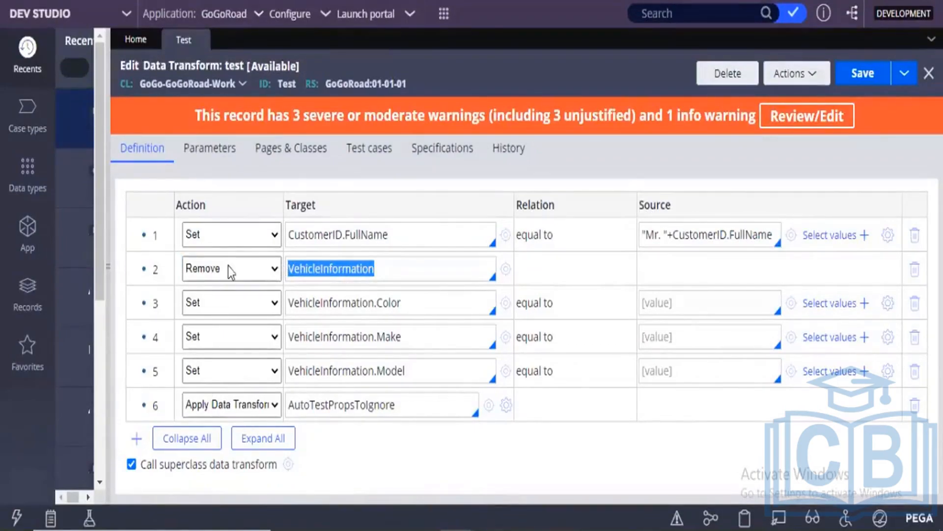
click(132, 444)
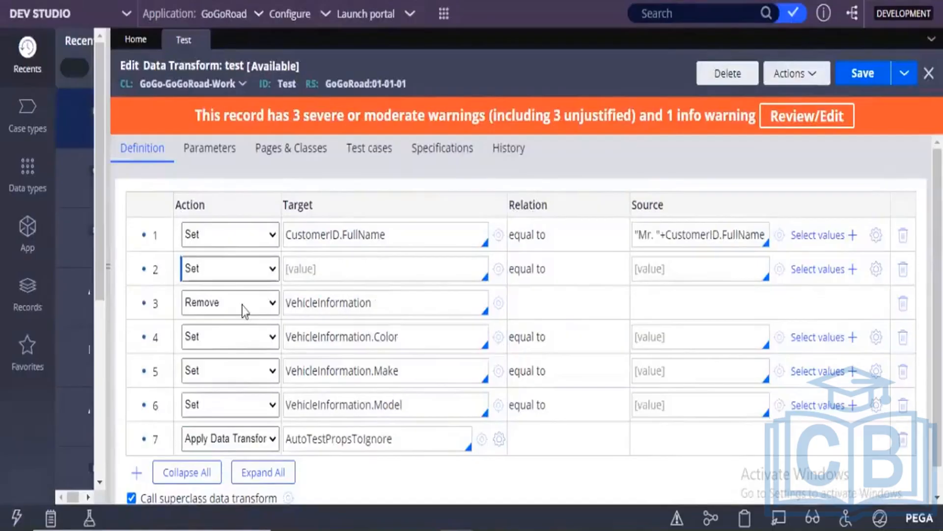
click(236, 321)
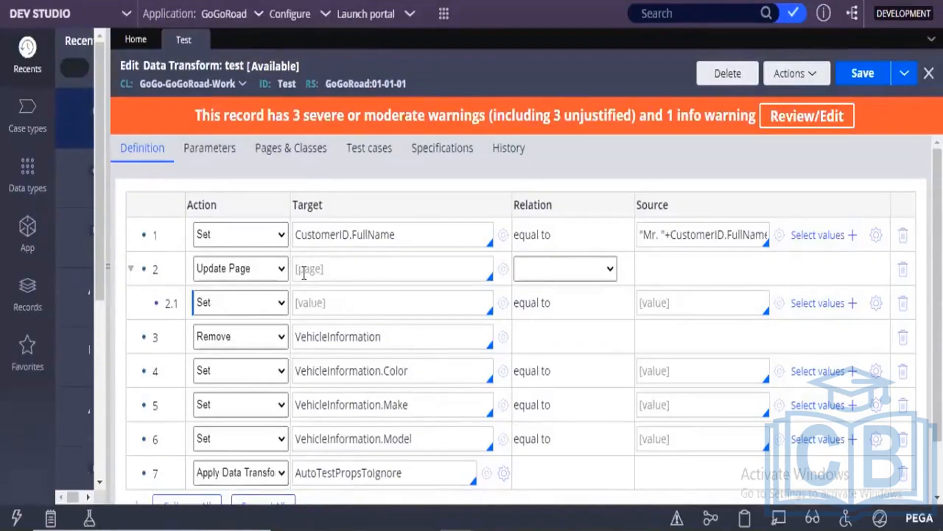
Browse the pages suggested as the target of the new Update Page row
click(304, 273)
key(Down)
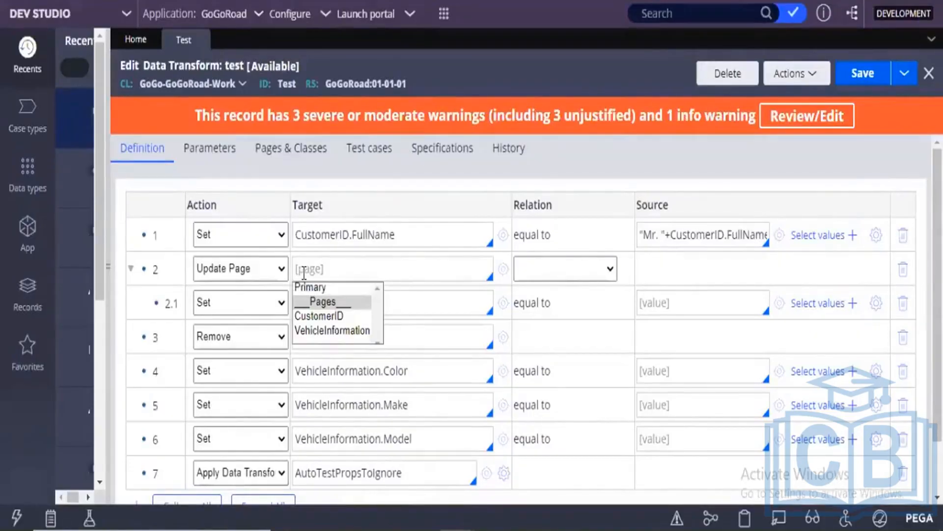
key(Down)
key(Down)
key(Down)
key(Down)
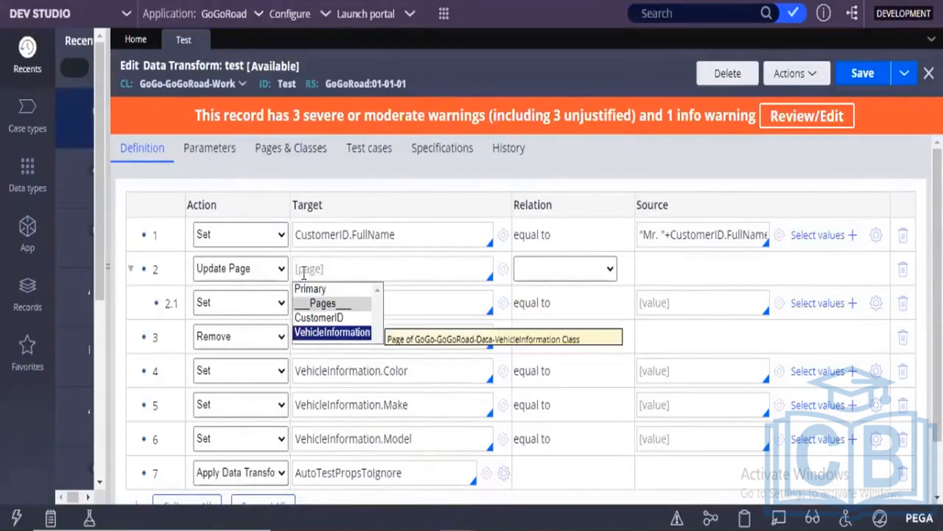
key(Down)
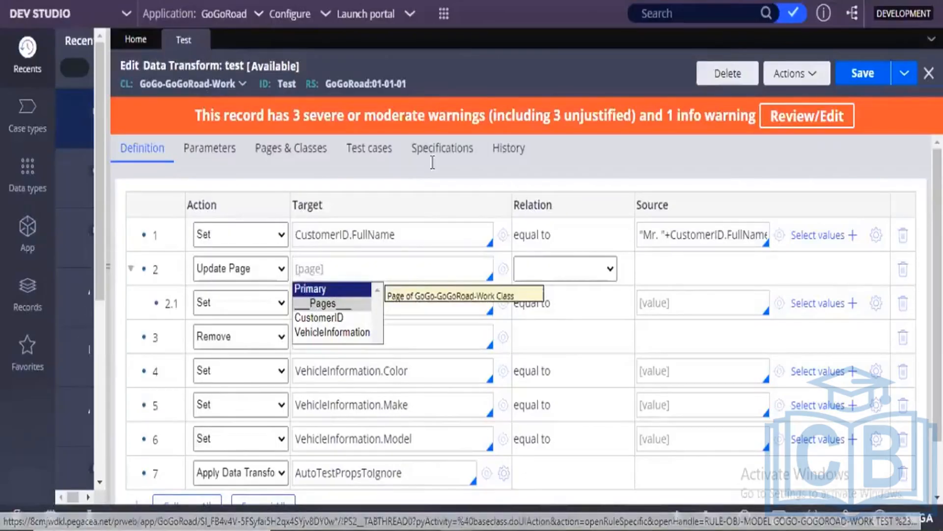
Launch the User Portal and open the assistance request with the Identify issue task from the worklist
click(390, 16)
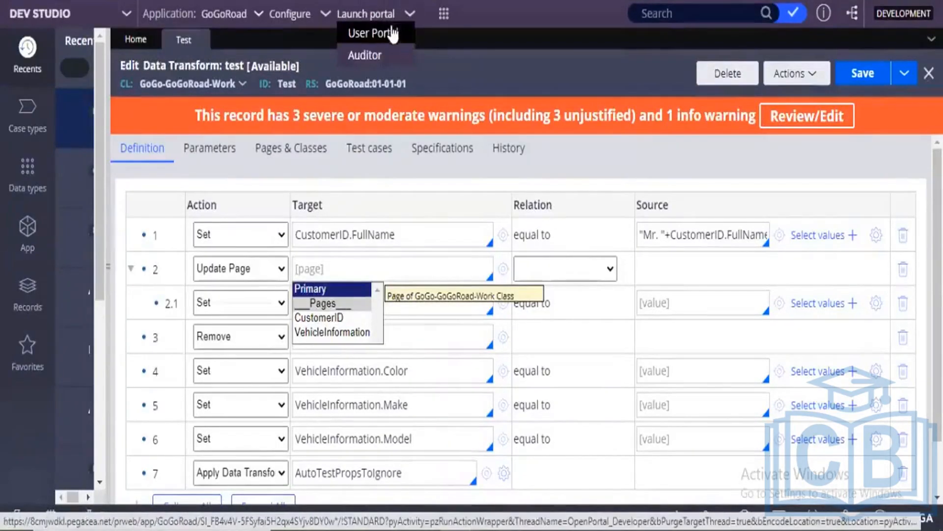
click(393, 31)
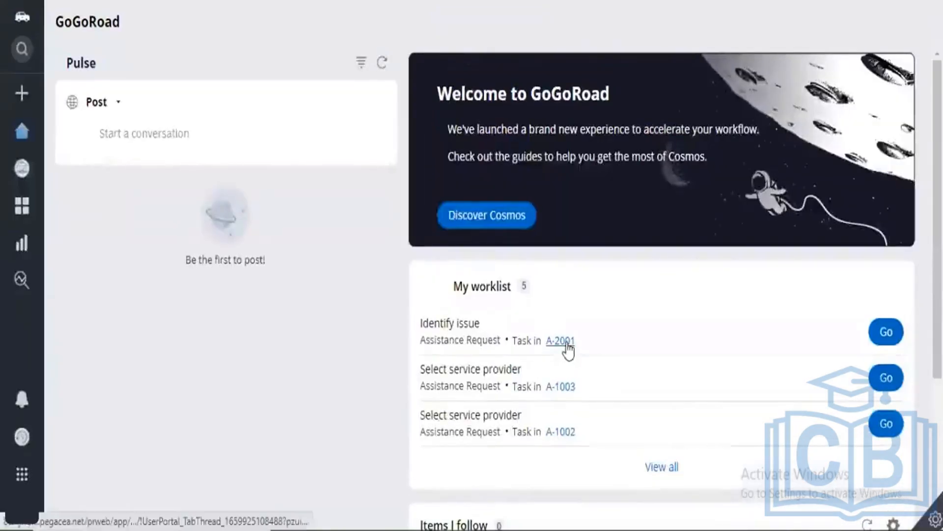
click(566, 344)
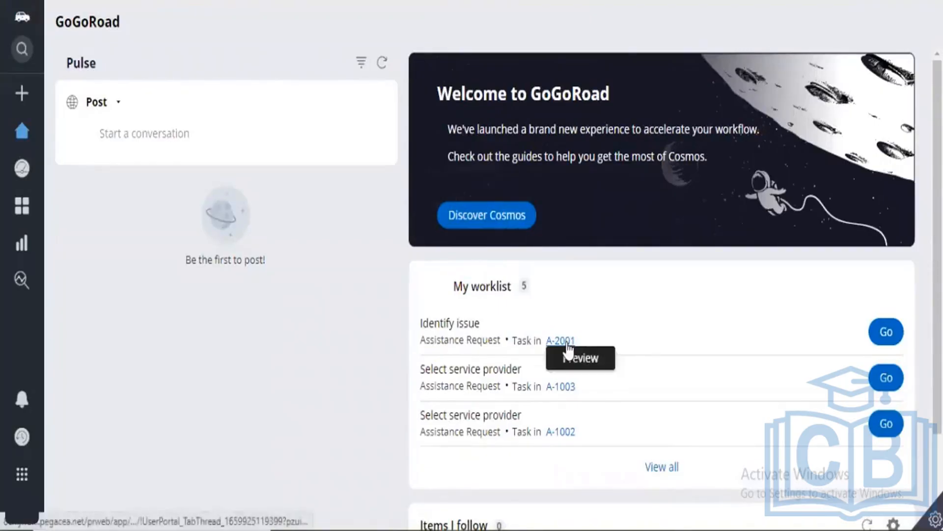
click(566, 342)
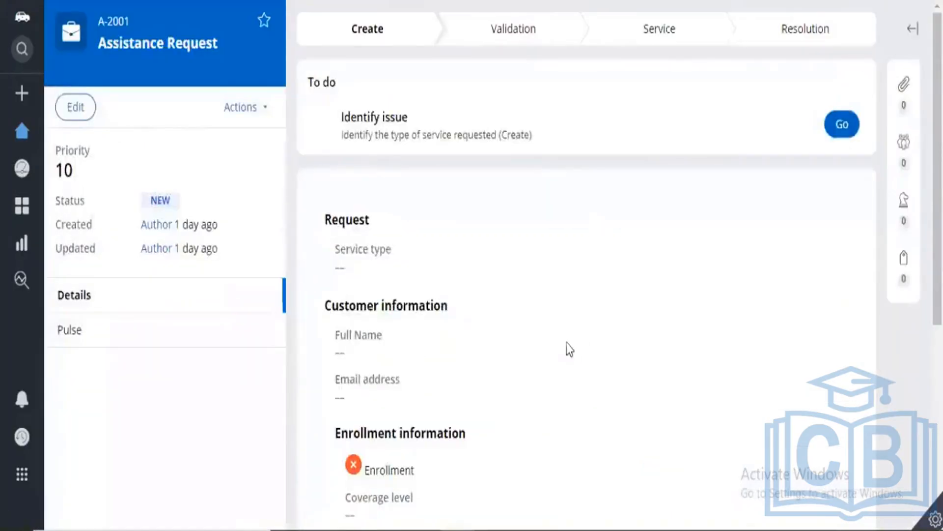
Open the clipboard for the assistance request and examine the pyWorkPage user page, widening the page tree
click(935, 519)
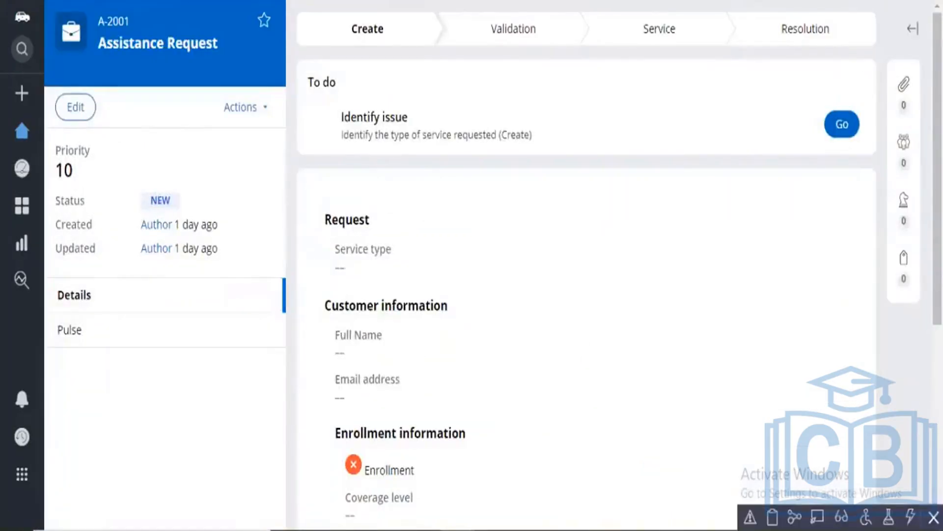
click(902, 524)
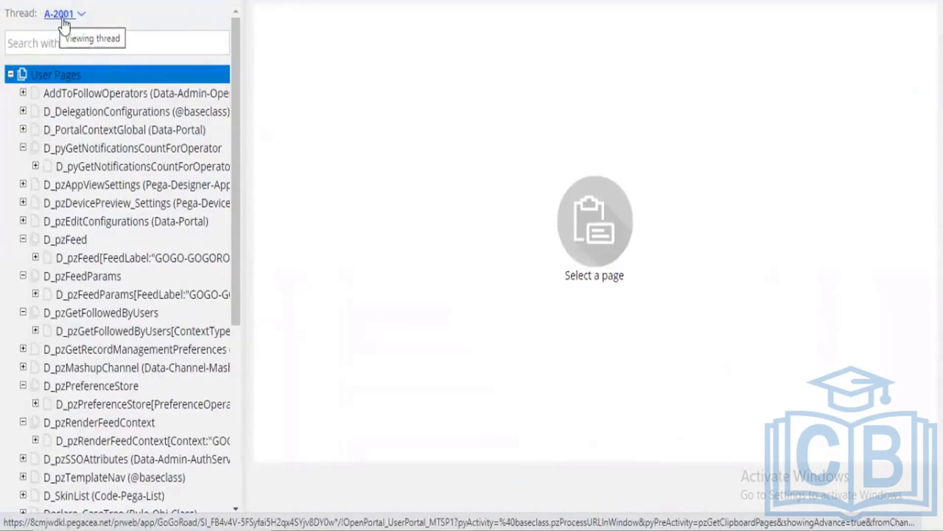
click(93, 473)
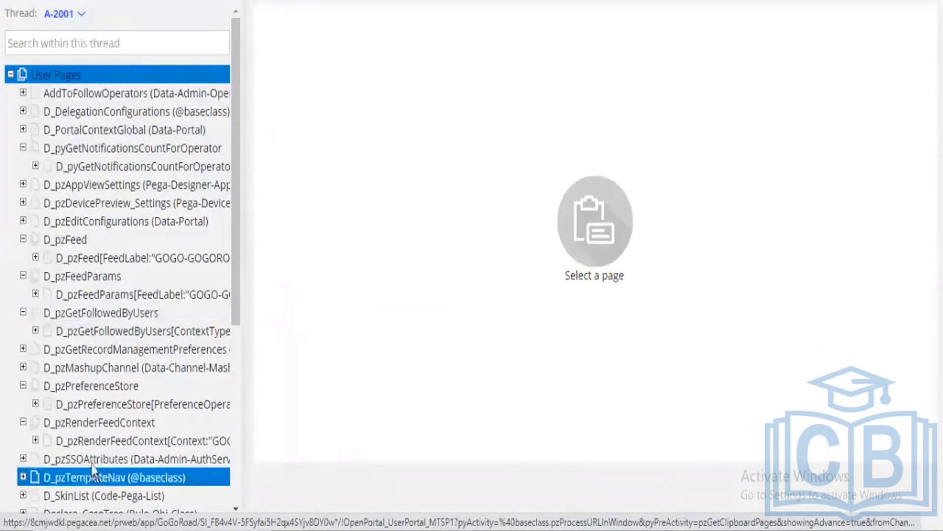
scroll(99, 162, down, 6)
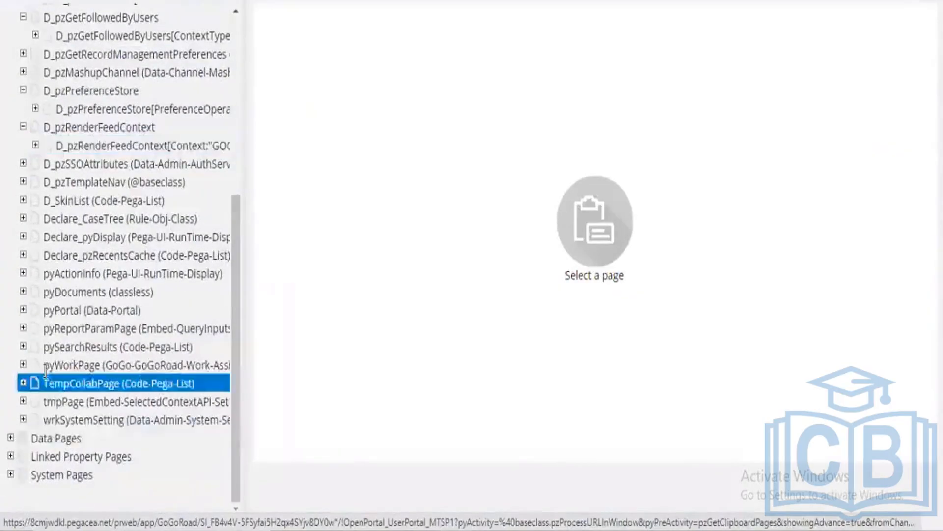
click(69, 368)
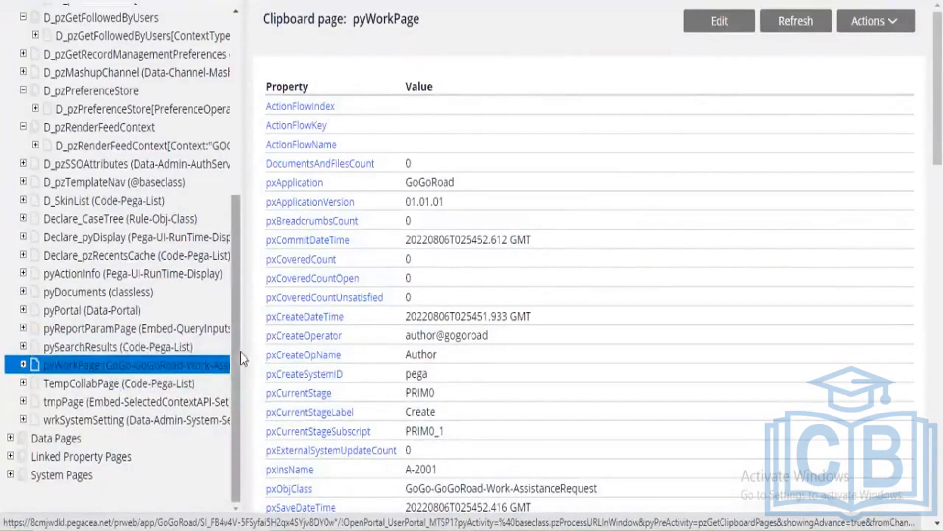
drag(242, 351, 331, 347)
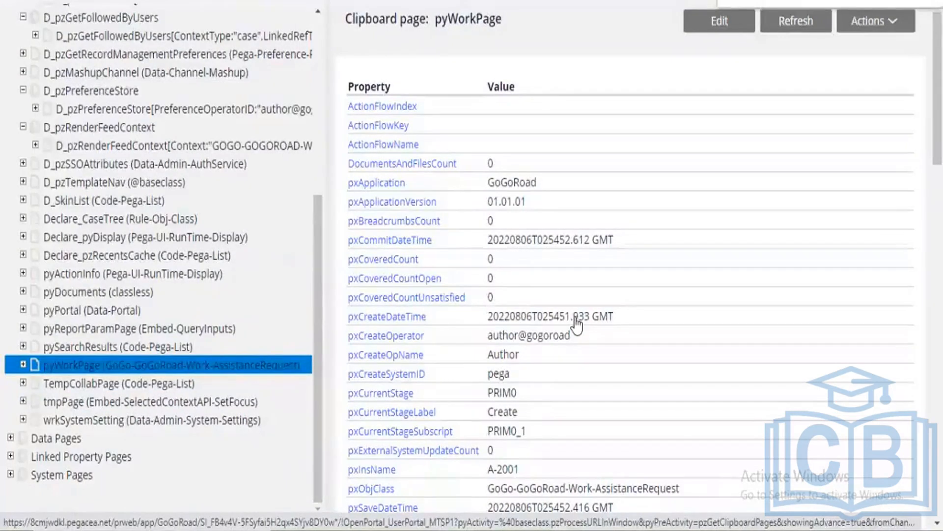
Examine the pxObjClass value of pyWorkPage and of its embedded CustomerID page on the clipboard
scroll(556, 448, down, 3)
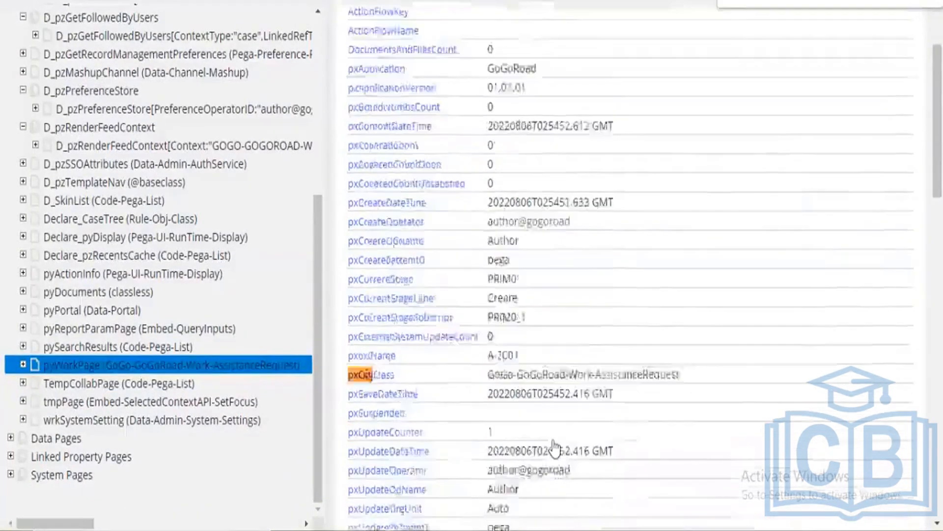
drag(488, 295, 683, 305)
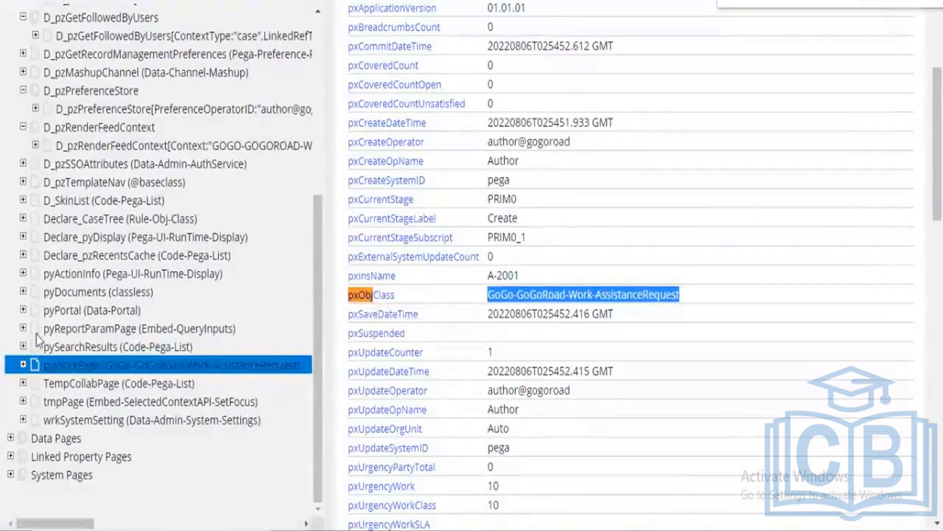
click(23, 366)
click(43, 383)
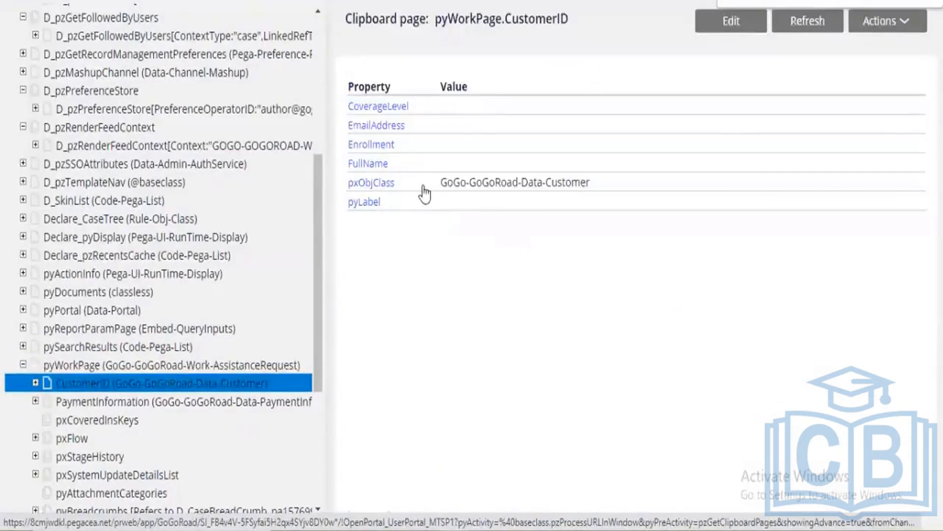
drag(437, 184, 594, 188)
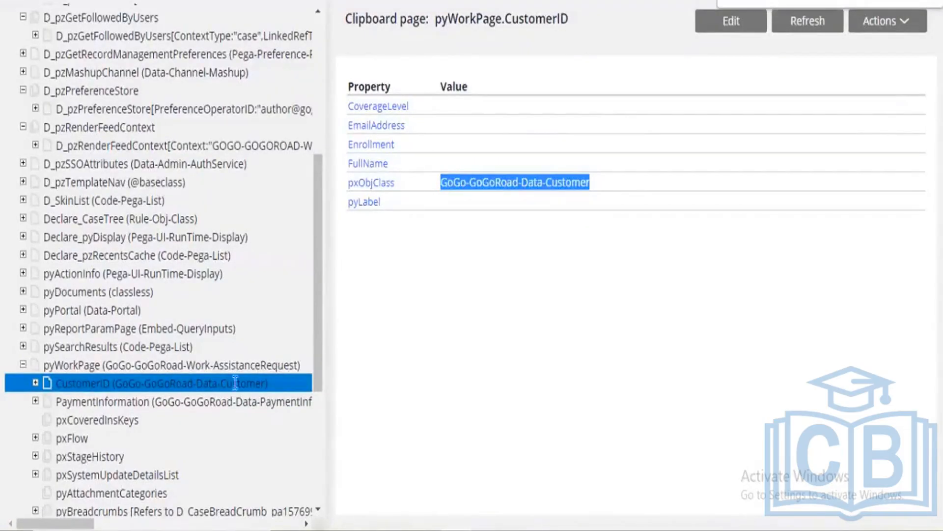
Switch to the text notes, highlight the line "Class == DB table" and compare it with the CustomerID clipboard page
key(alt+Tab)
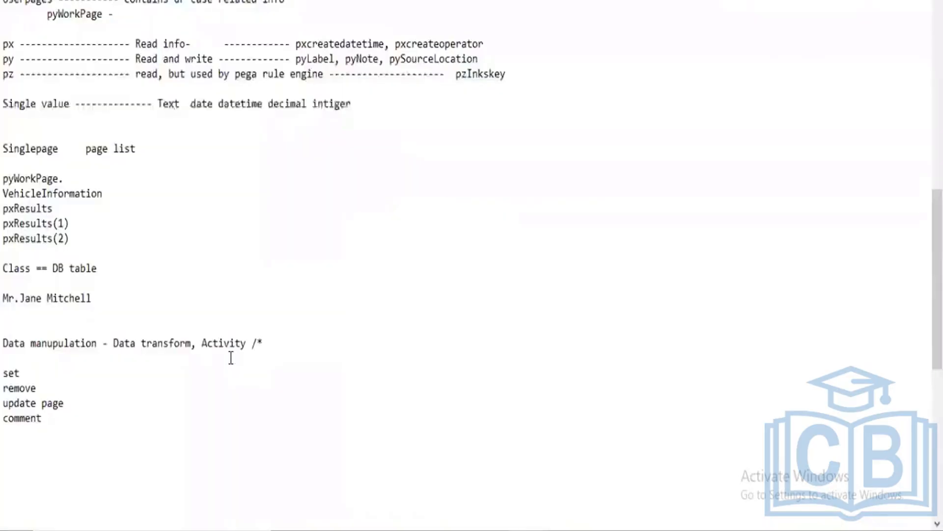
scroll(96, 297, up, 1)
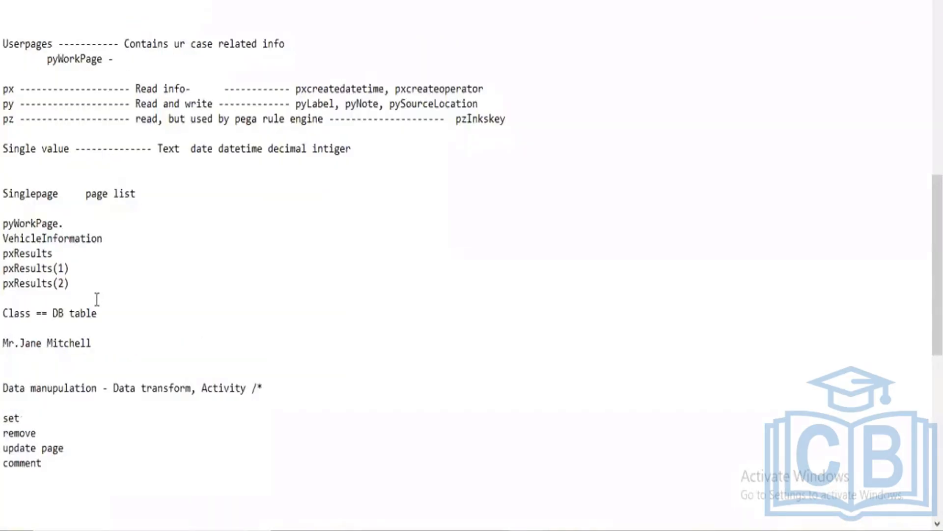
drag(98, 313, 15, 302)
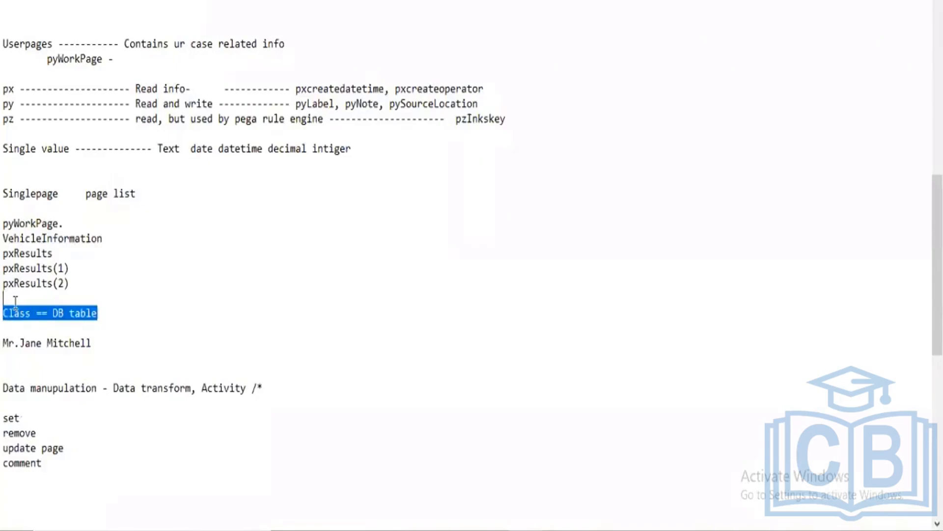
key(alt+Tab)
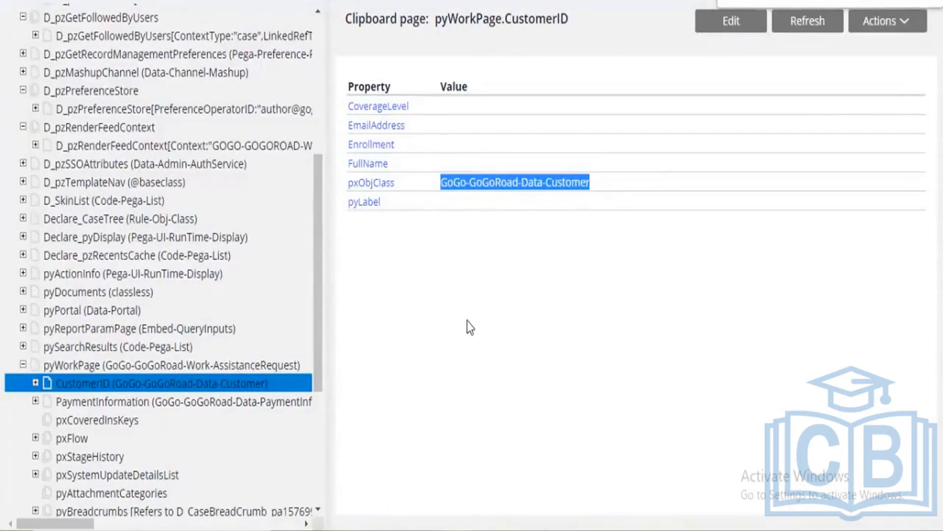
key(alt+Tab)
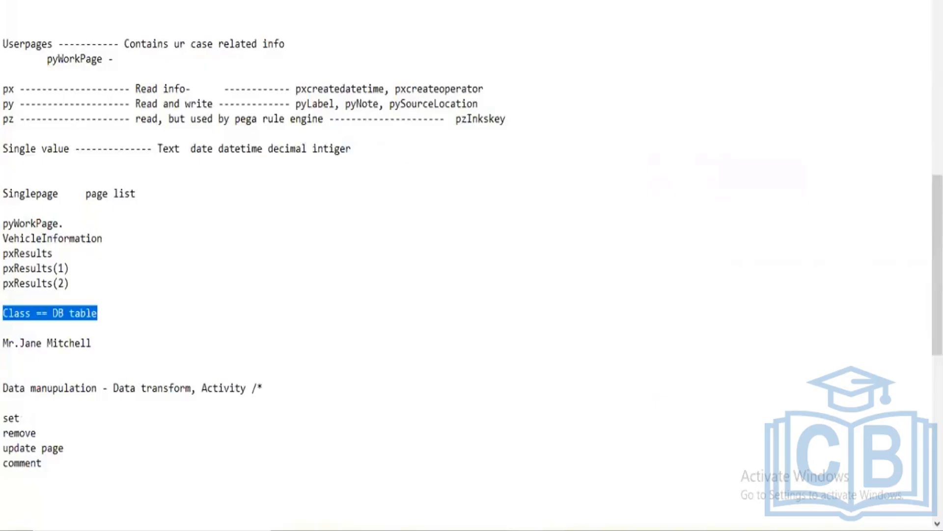
Return to the test data transform in Dev Studio and set the target of the Update Page row to CustomerID
click(331, 498)
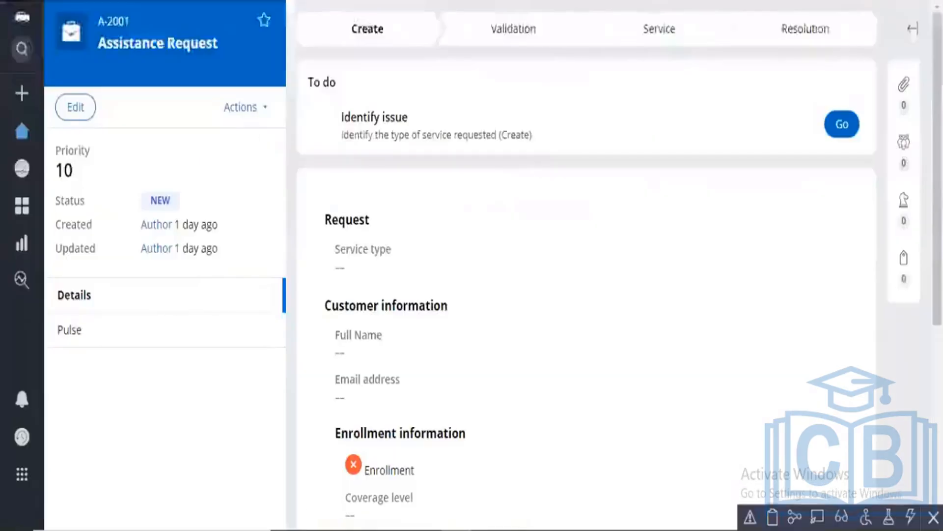
key(alt+Tab)
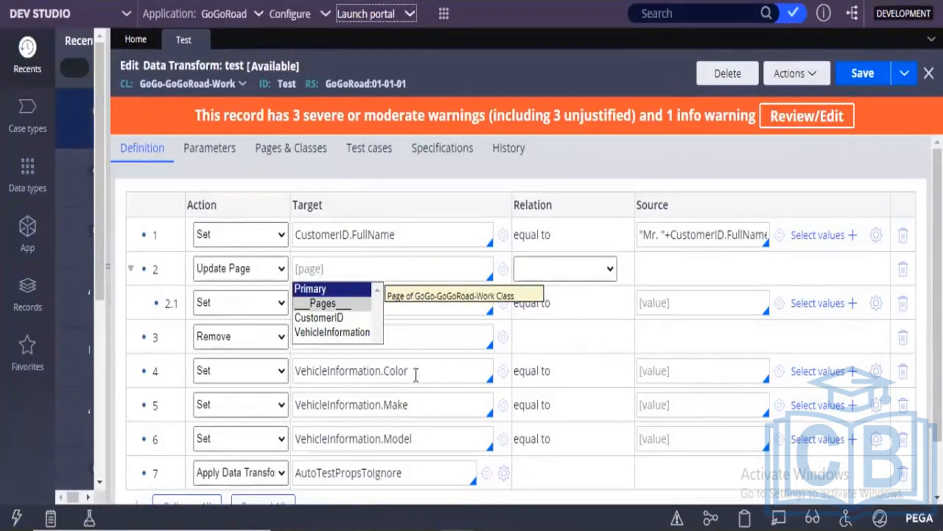
drag(407, 370, 334, 374)
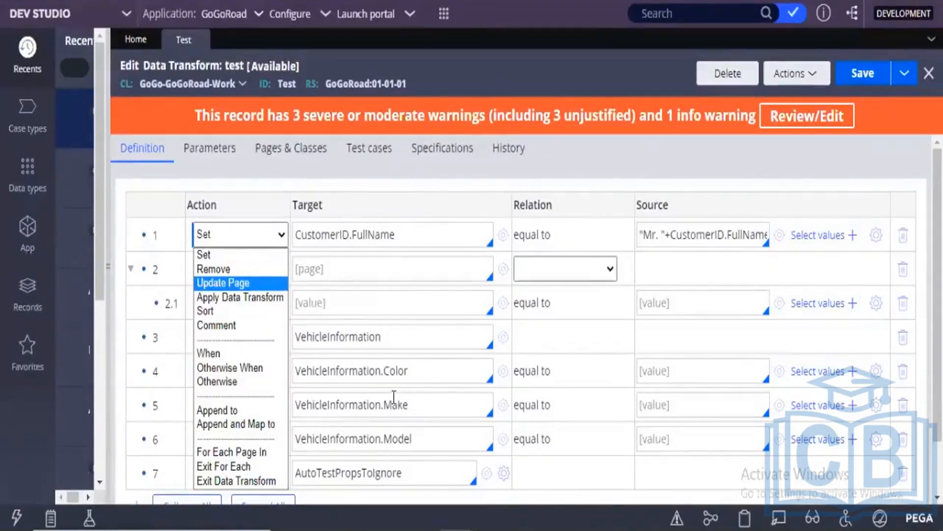
click(365, 268)
click(365, 268)
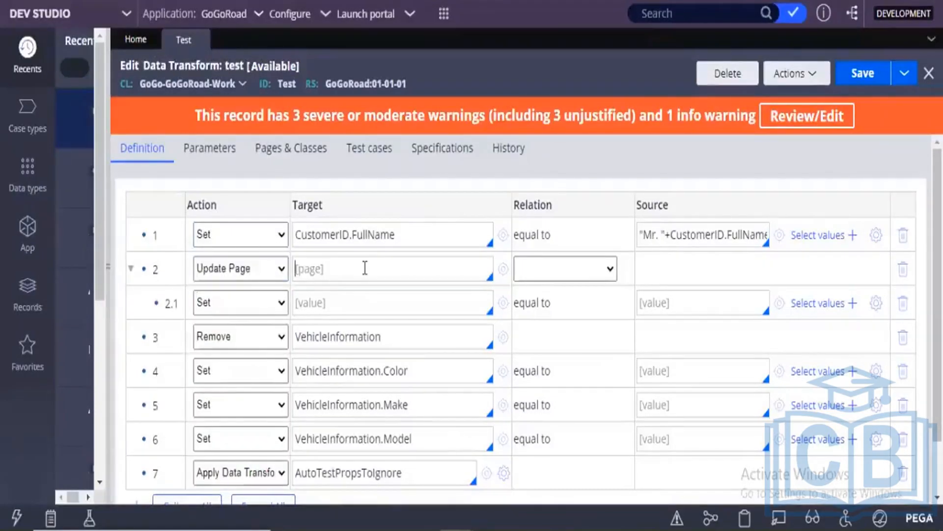
key(Down)
key(Down)
key(Down)
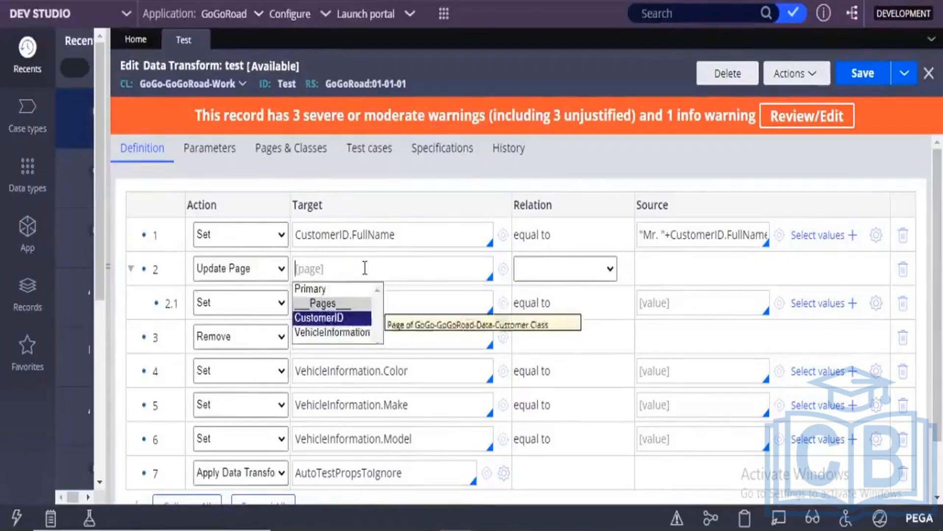
key(Return)
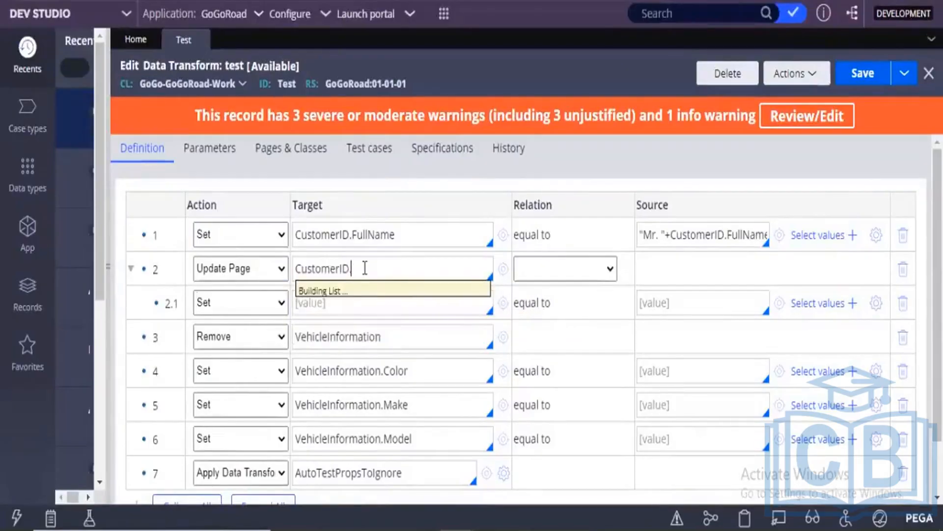
key(BackSpace)
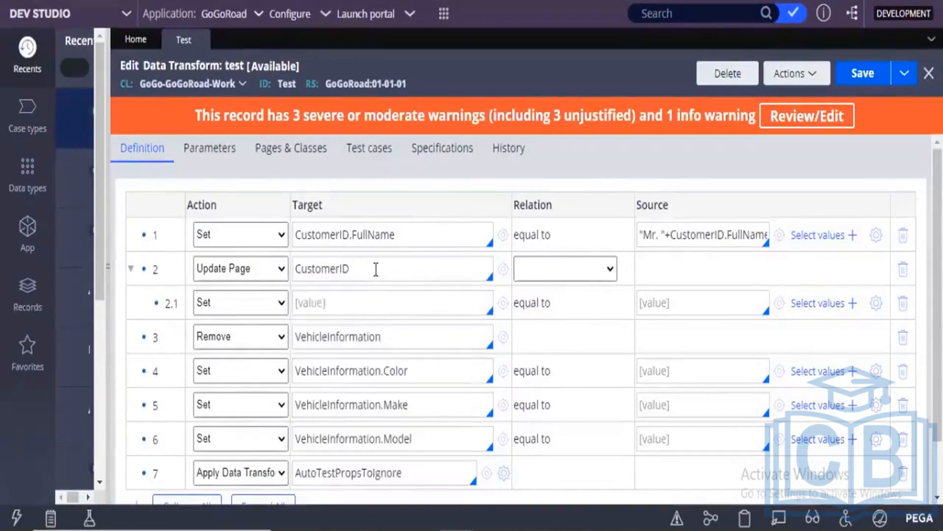
Set the target of the nested Set row under Update Page to the .AccountID property
click(373, 308)
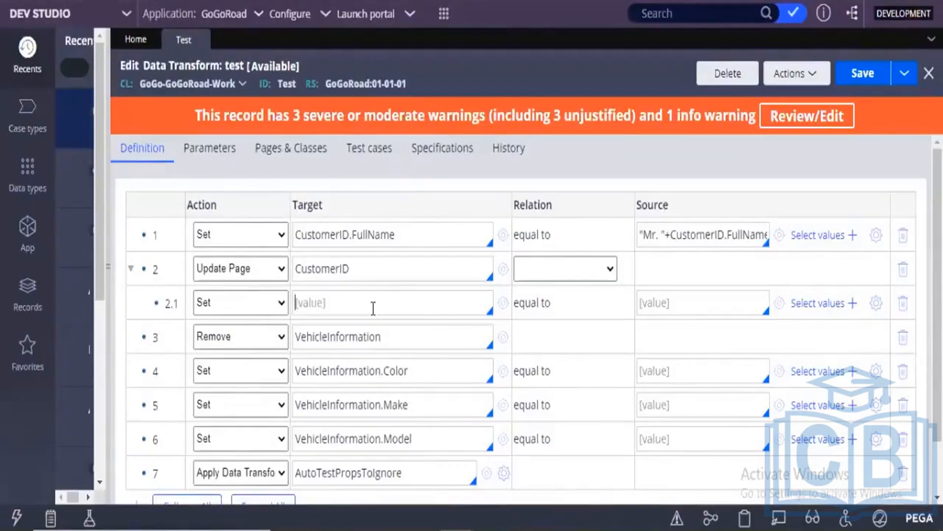
text(.)
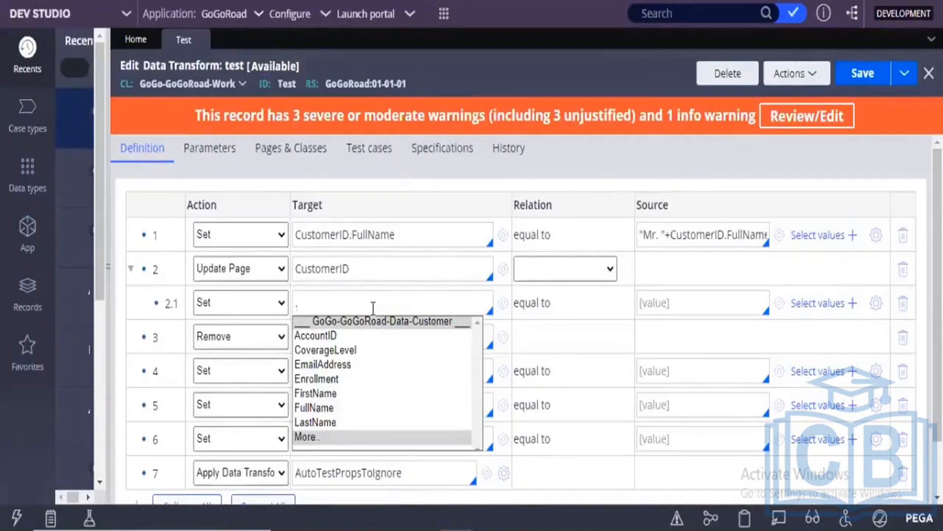
key(Down)
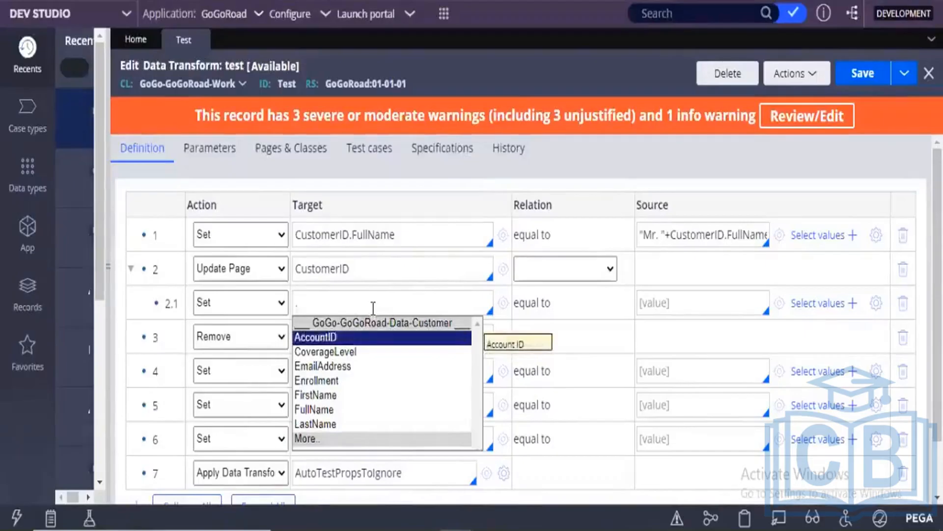
key(Return)
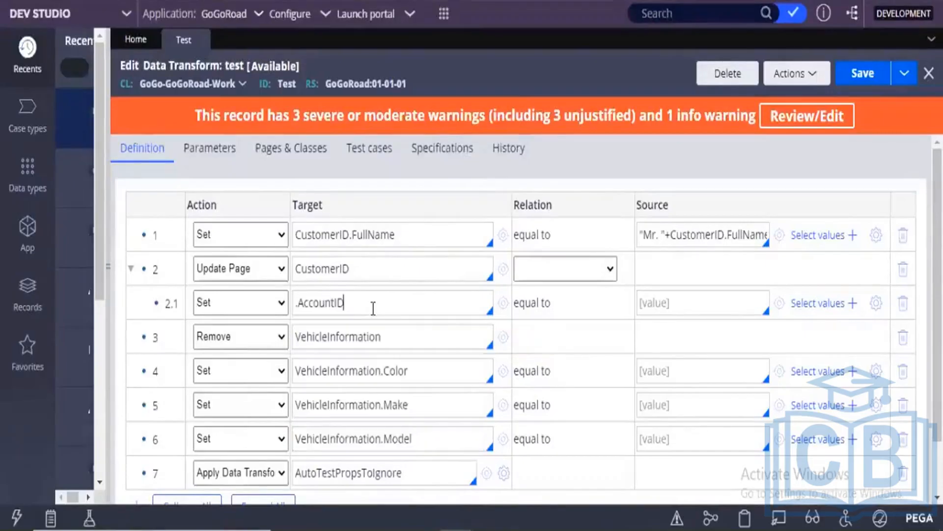
Try a quoted literal account ID as the source of the .AccountID row, and browse the available source properties
click(680, 304)
text("")
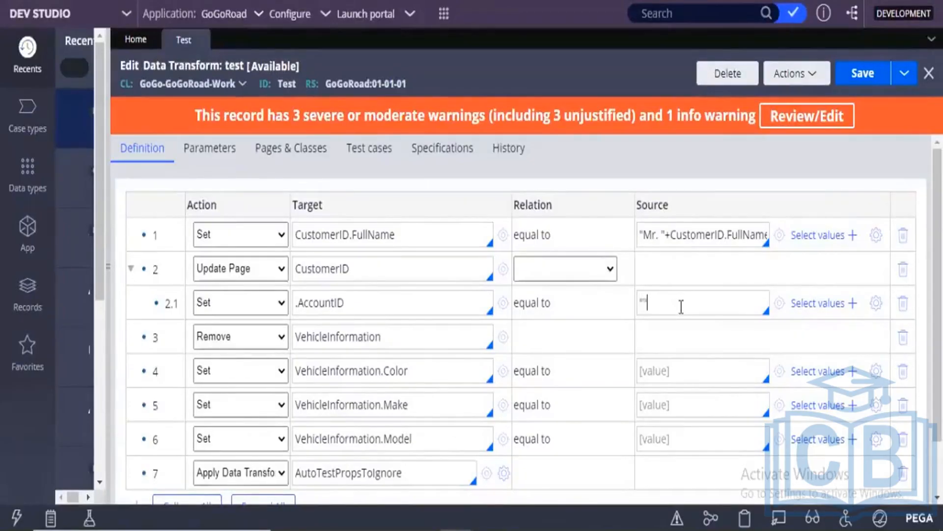
key(Left)
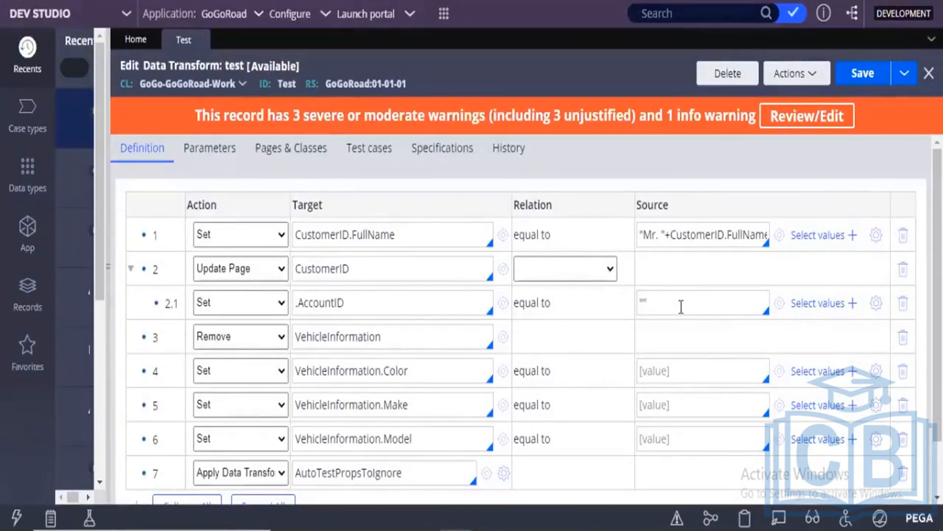
text(23231)
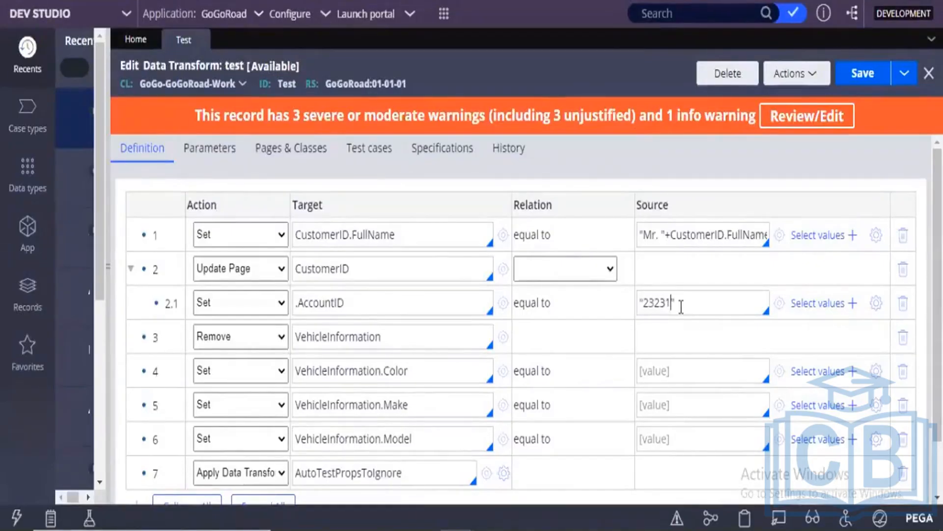
key(ctrl+a)
key(BackSpace)
click(681, 307)
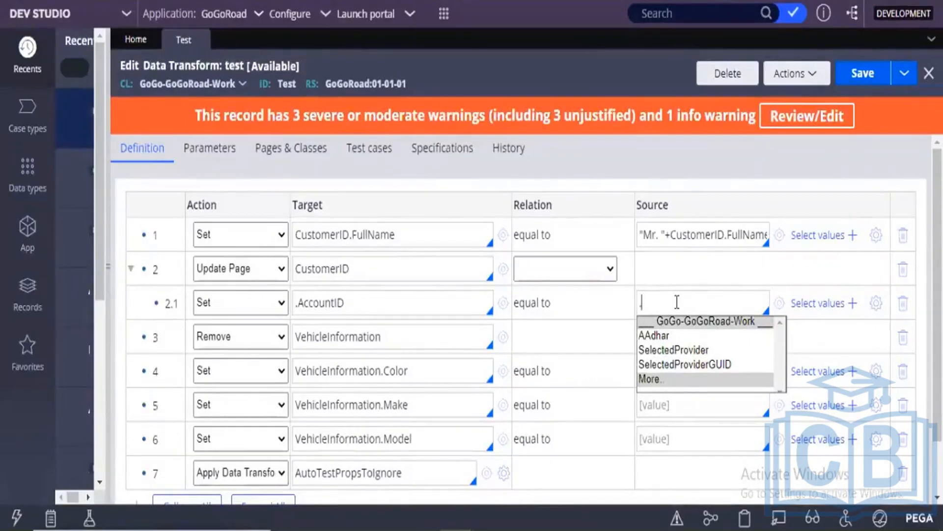
key(BackSpace)
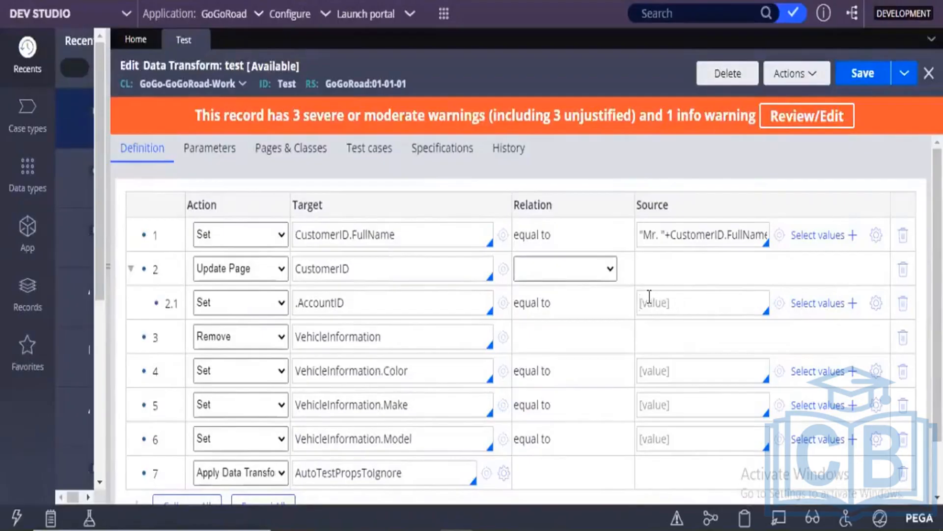
Set the Update Page row's relation to "with values from" and its source page to VehicleInformation
click(611, 272)
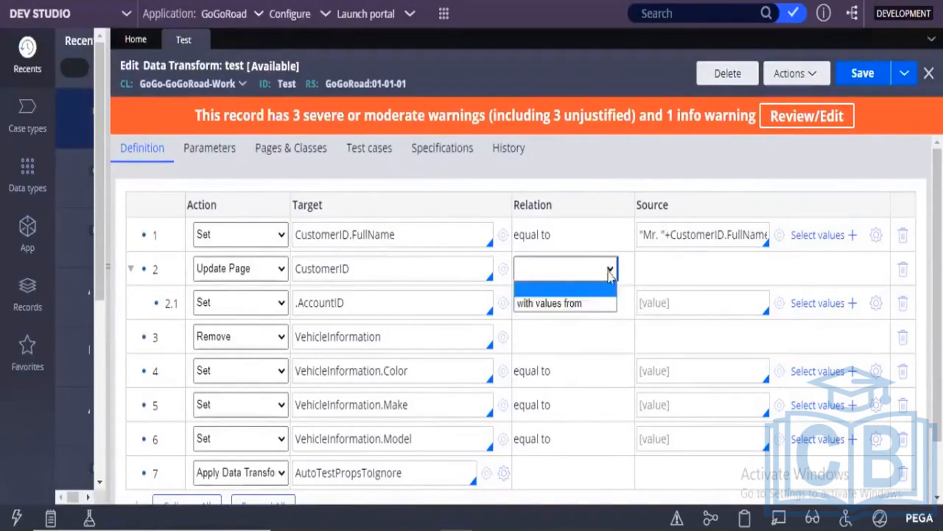
click(582, 303)
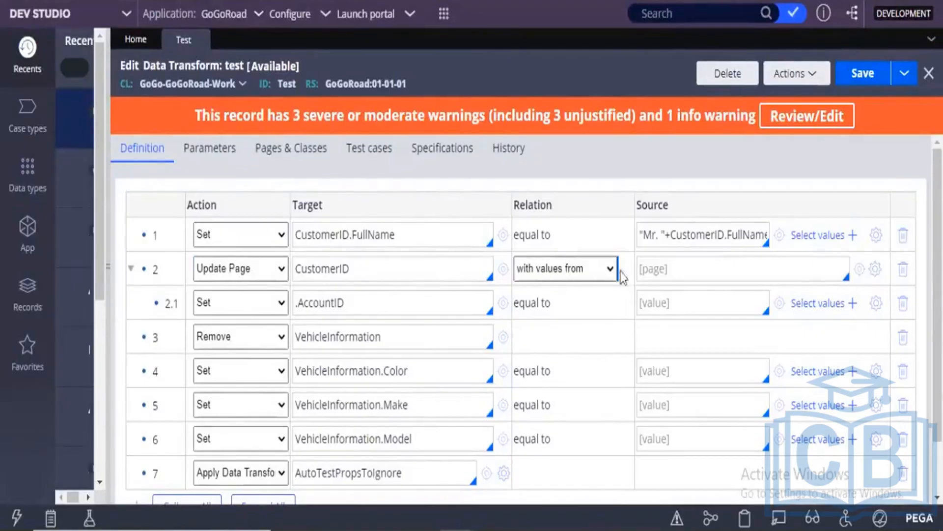
click(654, 272)
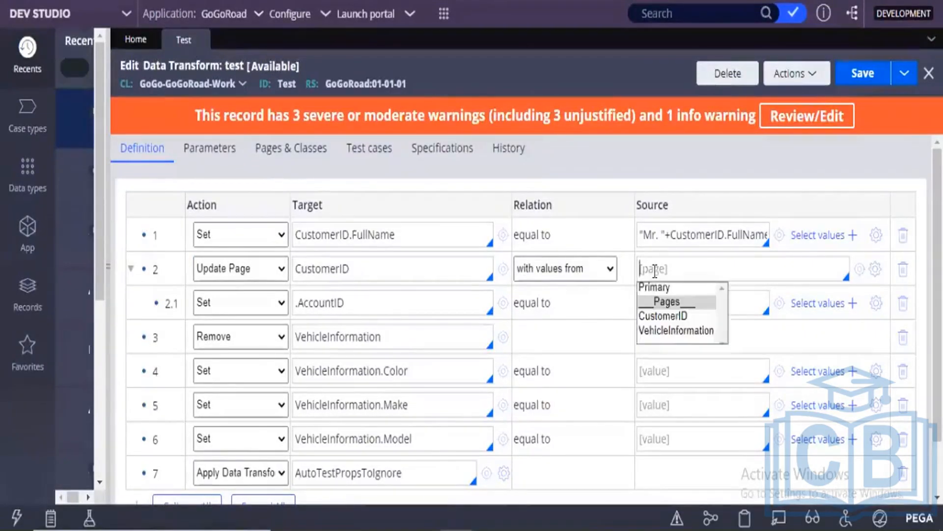
key(Down)
key(Down)
key(Down)
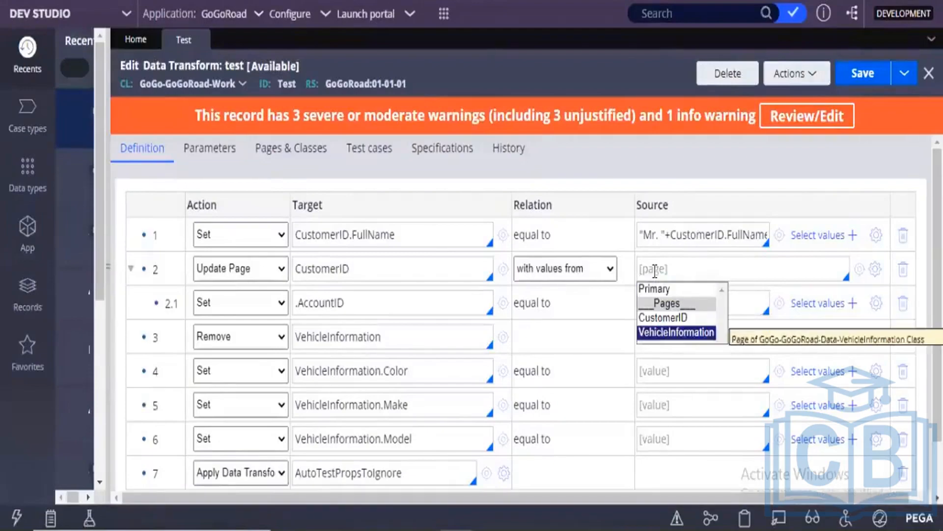
key(Return)
text(.)
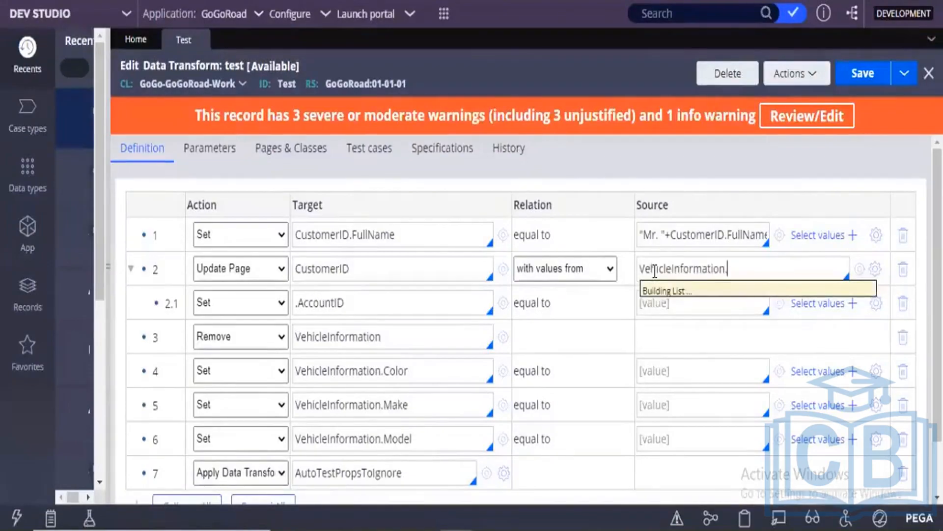
key(BackSpace)
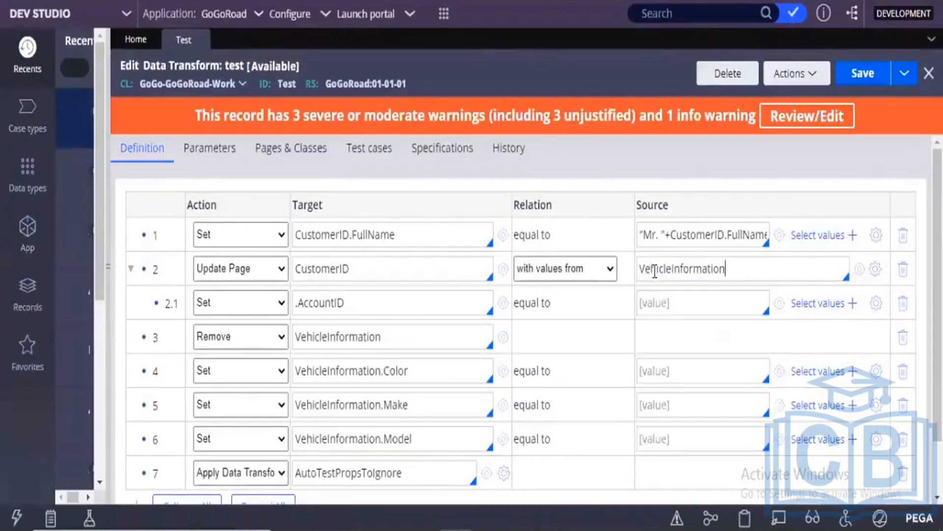
Choose the Color property as the source of the .AccountID row and collapse the Update Page row
click(658, 305)
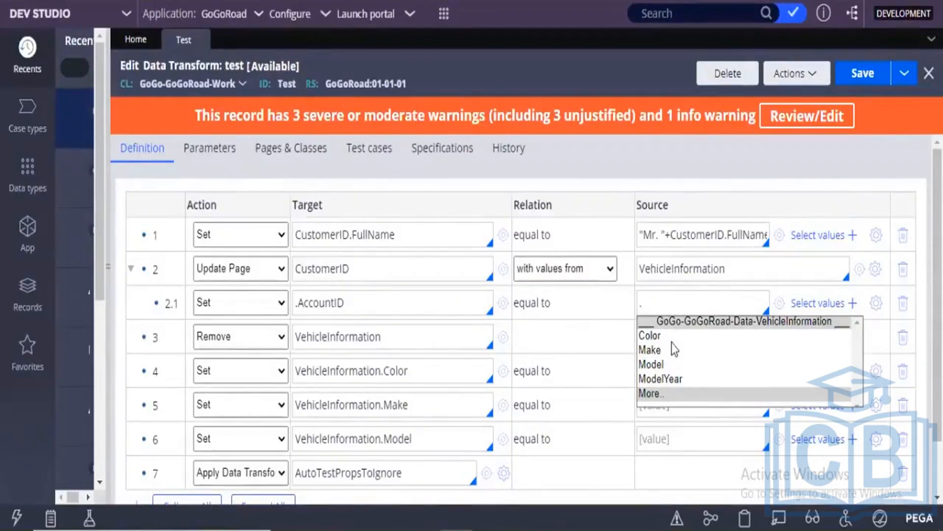
key(Down)
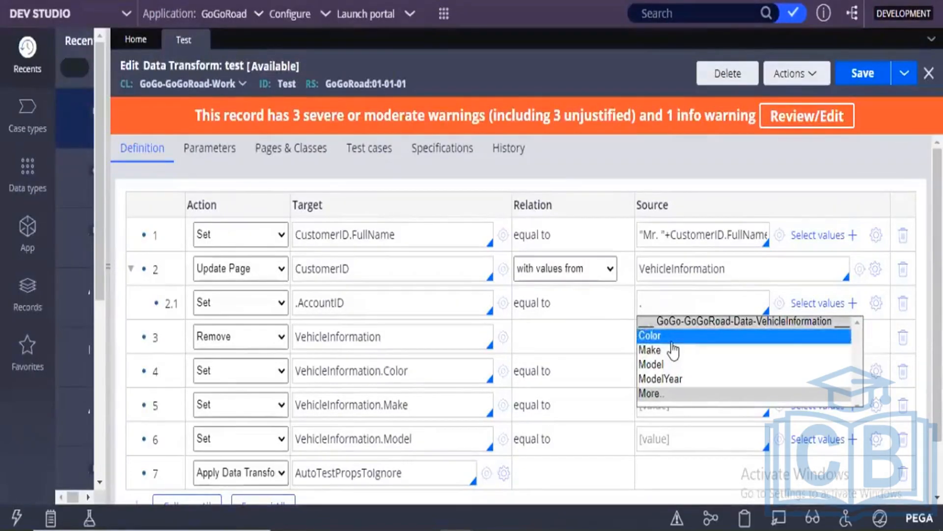
key(Return)
scroll(194, 393, down, 2)
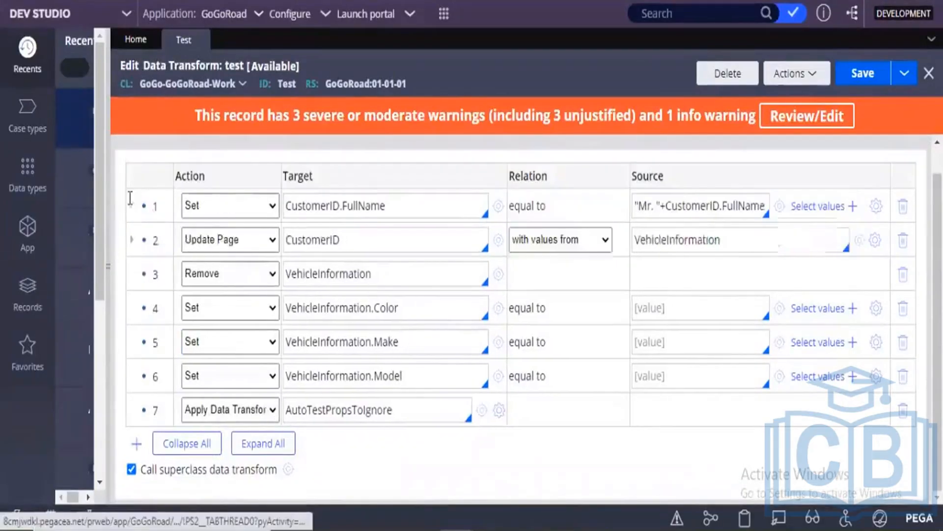
click(130, 205)
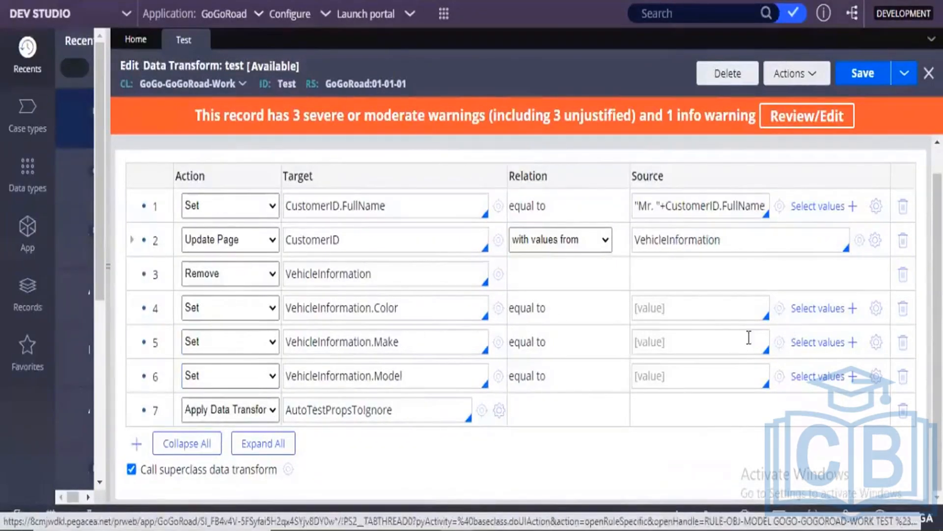
Delete the VehicleInformation.Make and VehicleInformation.Model rows, and add a new Set row at the end of the data transform
click(903, 347)
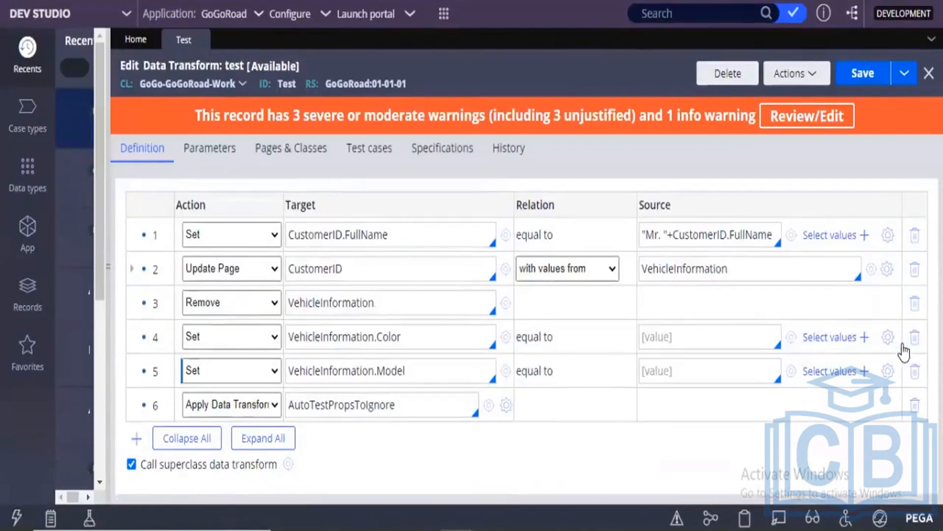
click(915, 370)
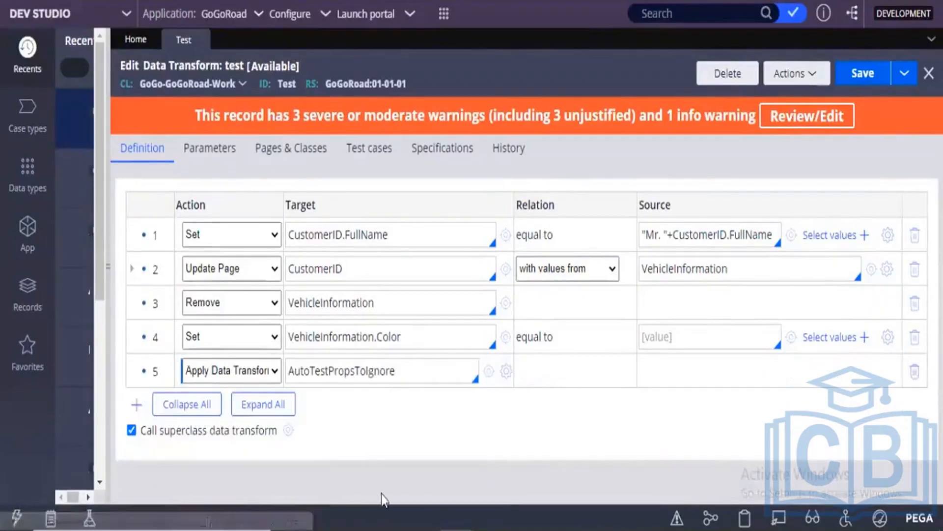
click(137, 404)
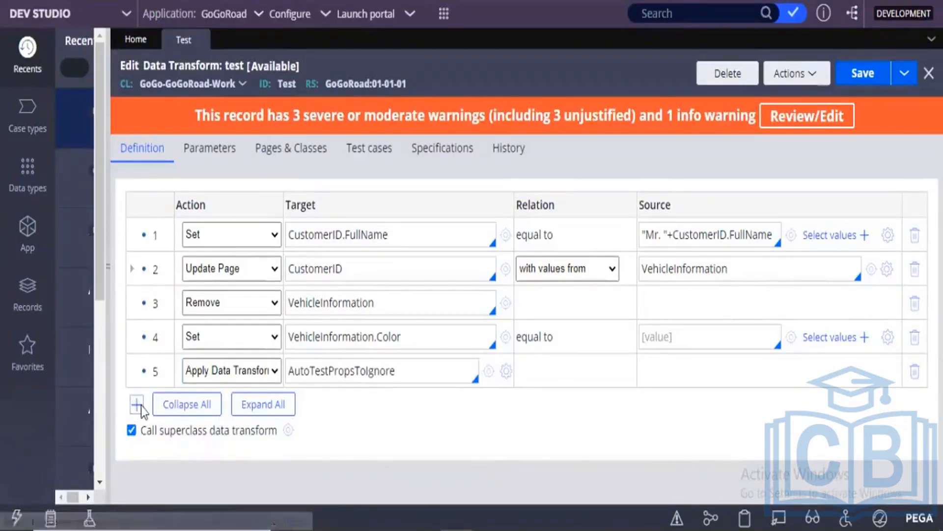
click(192, 404)
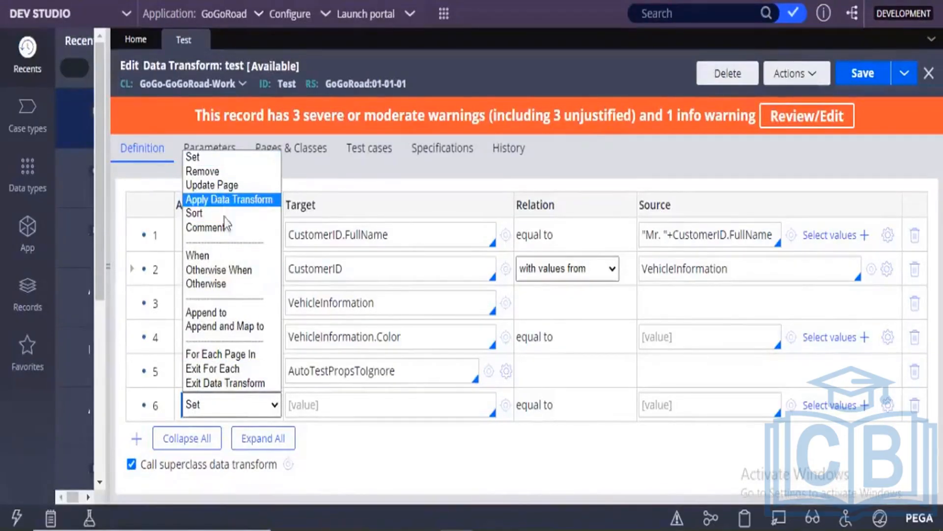
Replace the Apply Data Transform row's target with pyDefaultSettings from the full list of available data transforms
click(410, 372)
click(410, 371)
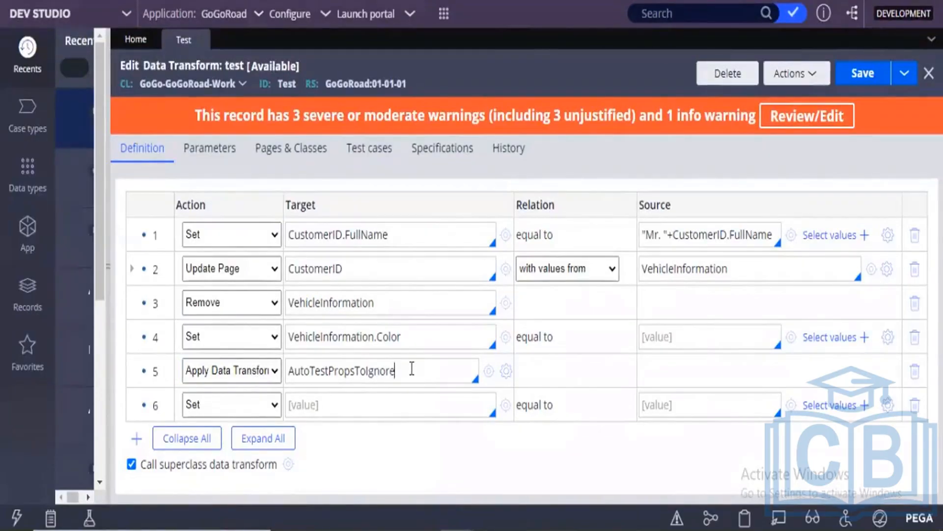
key(ctrl+a)
key(BackSpace)
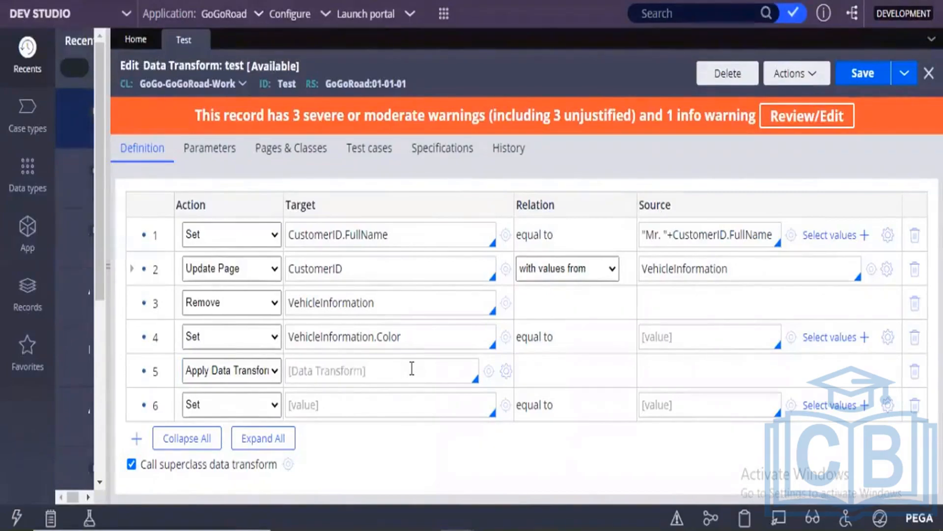
key(Down)
key(Down)
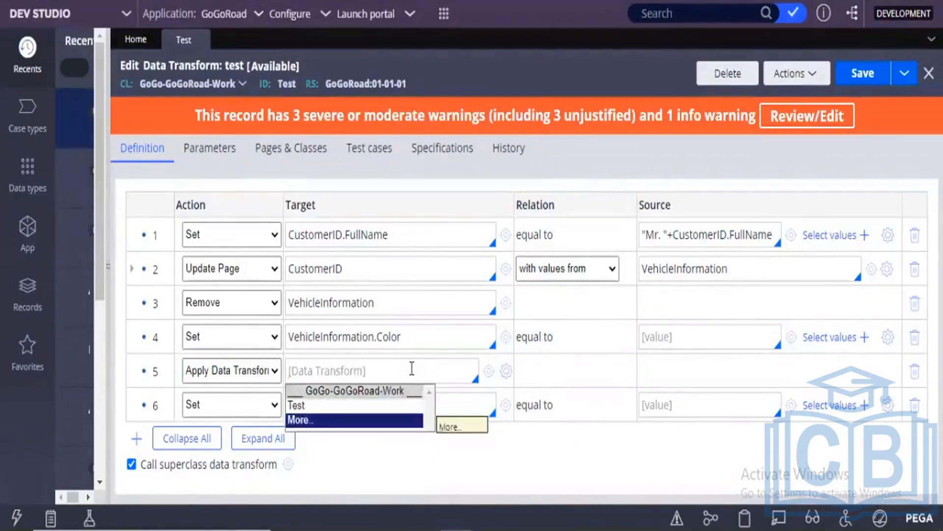
key(Return)
key(Down)
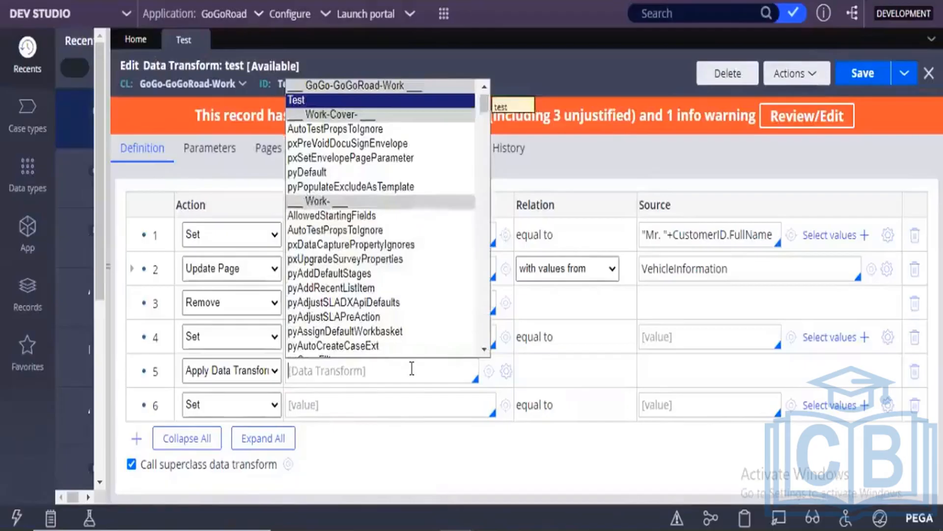
key(Down)
key(Down)
key(Down)
key(Down)
key(Down)
key(Down)
key(Down)
key(Down)
key(Down)
key(Down)
key(Down)
key(Down)
key(Down)
key(Down)
key(Down)
key(Down)
key(Down)
key(Down)
key(Down)
key(Down)
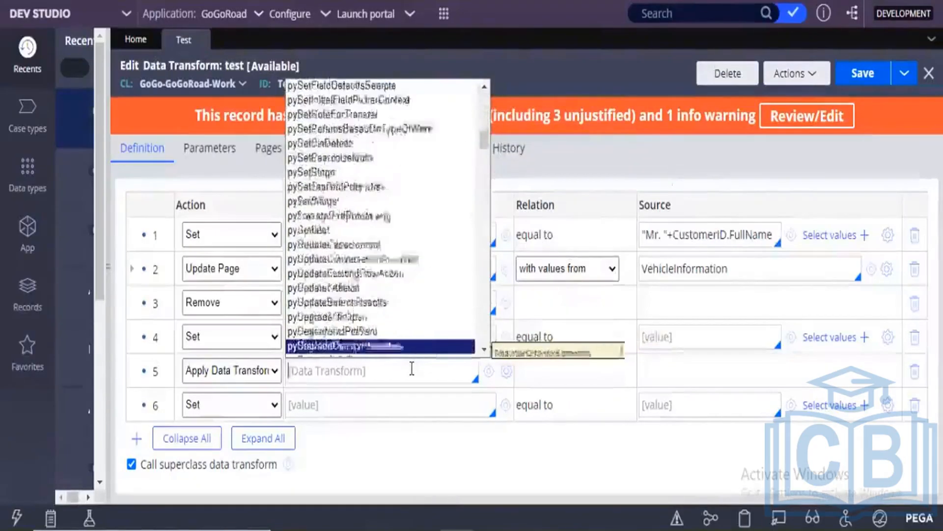
key(Down)
key(Down)
key(Down)
key(Down)
key(Down)
key(Down)
key(Down)
key(Down)
key(Down)
key(Down)
key(Down)
key(Down)
key(Down)
key(Down)
key(Down)
key(Down)
key(Down)
key(Down)
key(Down)
key(Down)
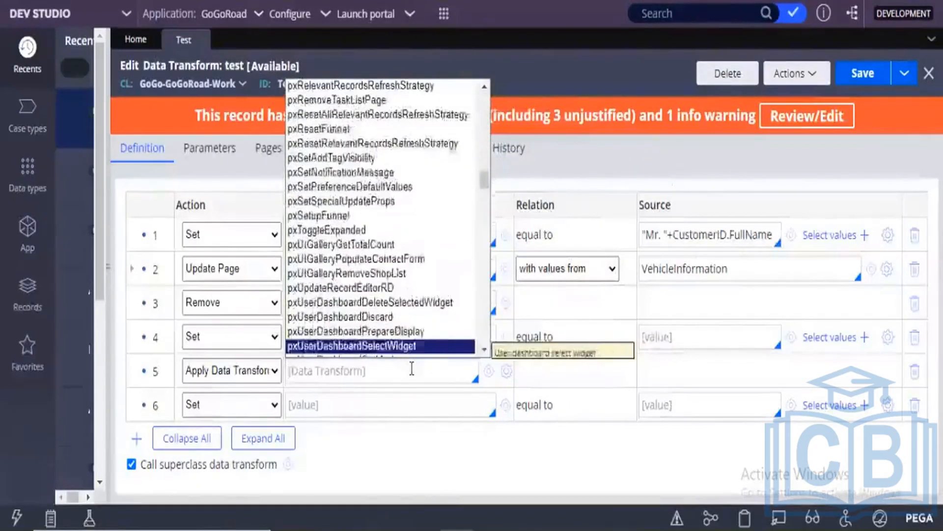
key(Down)
key(Down)
key(Down)
key(Down)
key(Down)
key(Down)
key(Down)
key(Down)
key(Down)
key(Down)
key(Down)
key(Down)
key(Down)
key(Down)
key(Down)
key(Down)
key(Down)
key(Down)
key(Down)
key(Down)
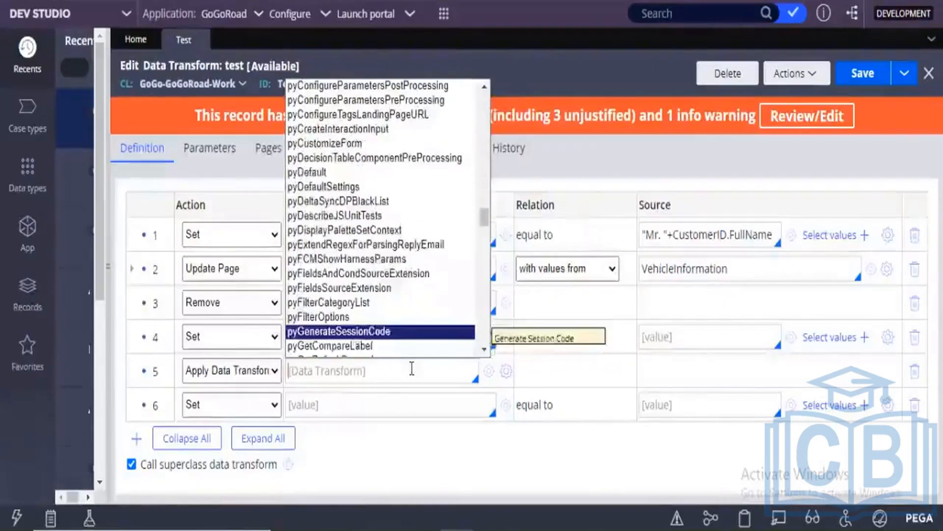
key(Up)
key(Up)
key(Up)
key(Up)
key(Up)
key(Up)
key(Up)
key(Up)
key(Up)
key(Up)
key(Up)
key(Up)
key(Up)
key(Up)
key(Up)
key(Up)
key(Up)
key(Up)
key(Down)
key(Down)
key(Down)
key(Down)
key(Down)
key(Down)
key(Down)
key(Down)
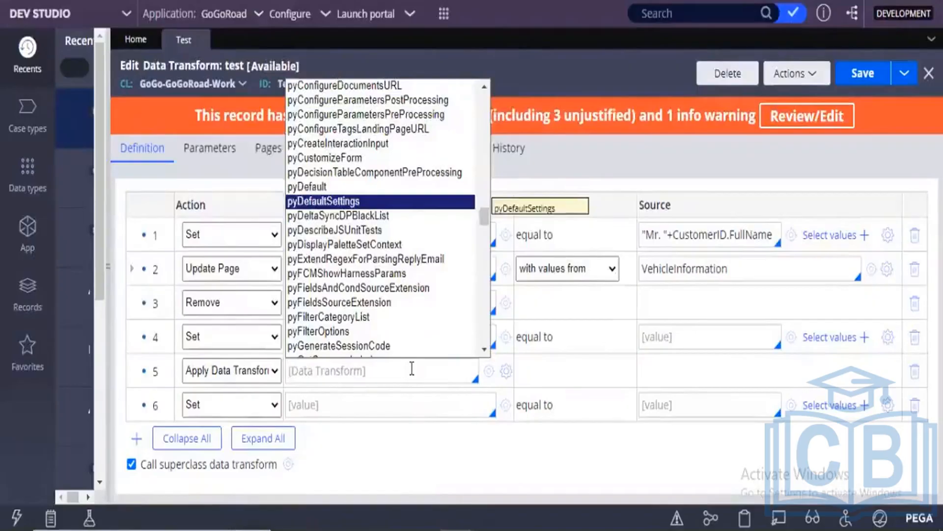
key(Return)
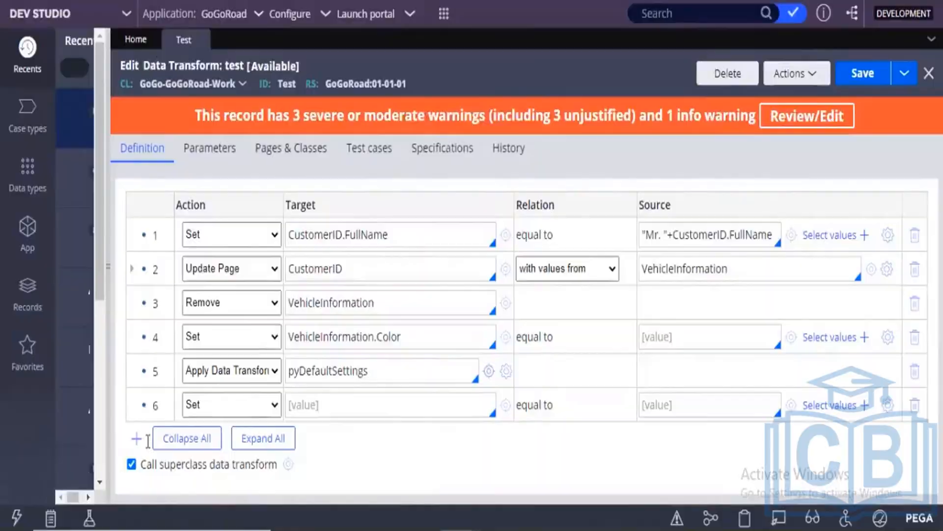
Switch to the text notes, add a "crosshair" line below the "Data manupulation" line, and return to Dev Studio
key(alt+Tab)
click(284, 391)
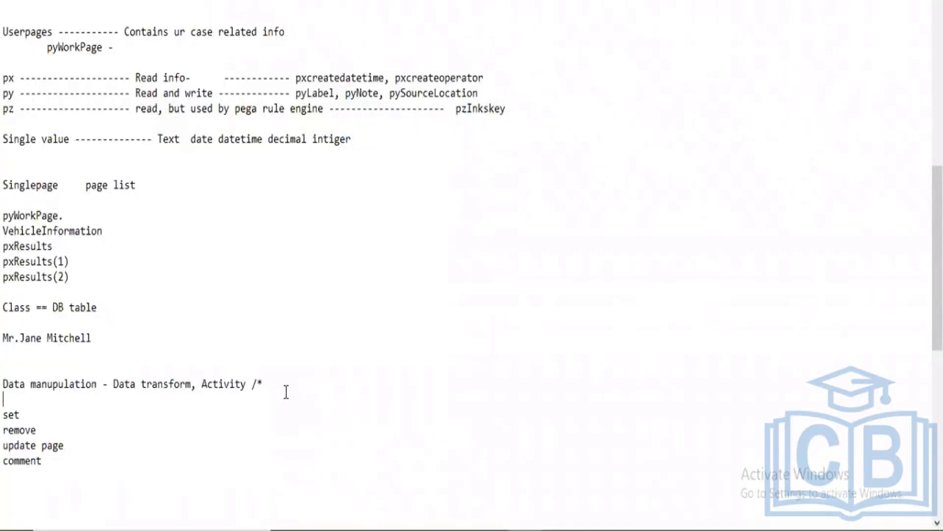
click(286, 390)
key(Return)
key(Return)
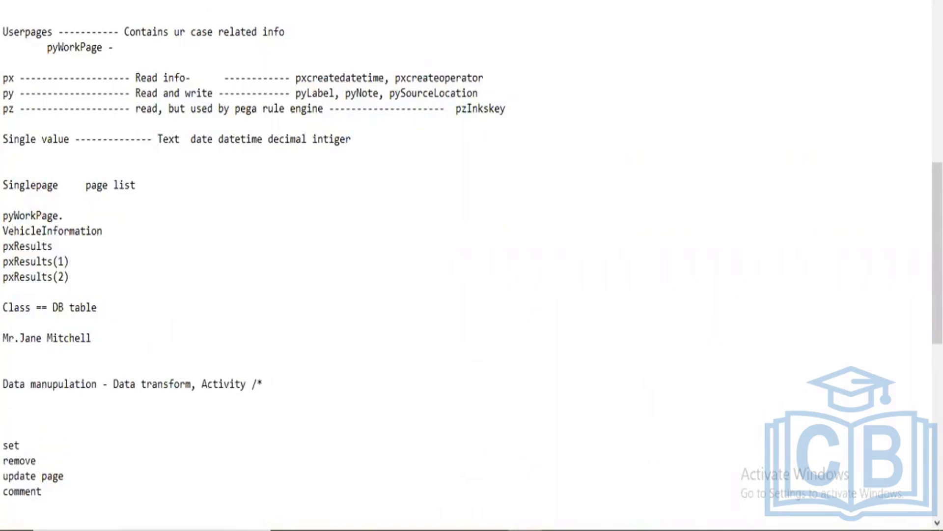
text(crosshair)
key(alt+Tab)
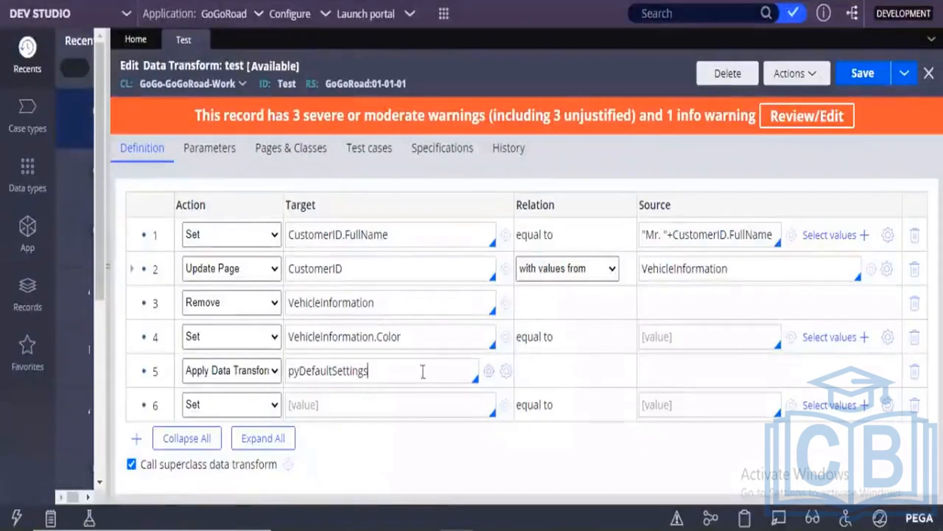
Extend the crosshair line in the text notes to "crosshair expression builder/settings" and return to Dev Studio
double_click(337, 371)
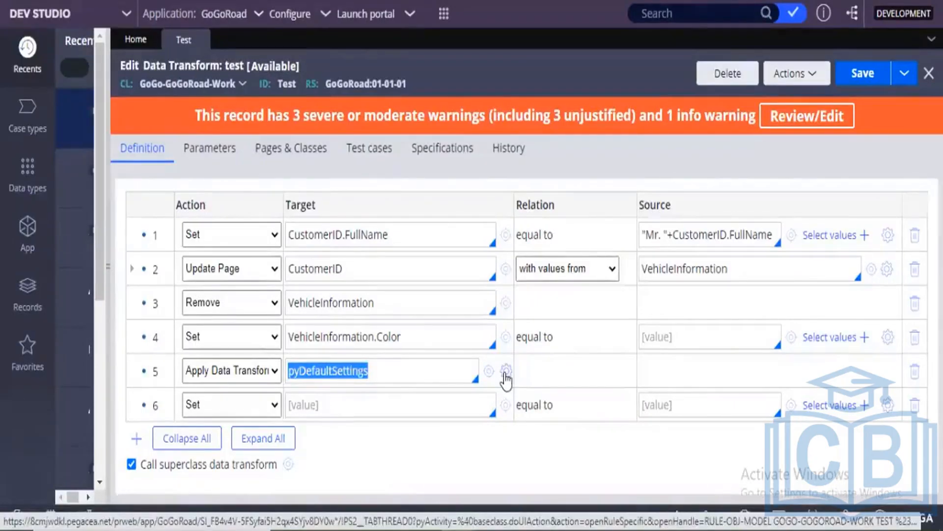
key(alt+Tab)
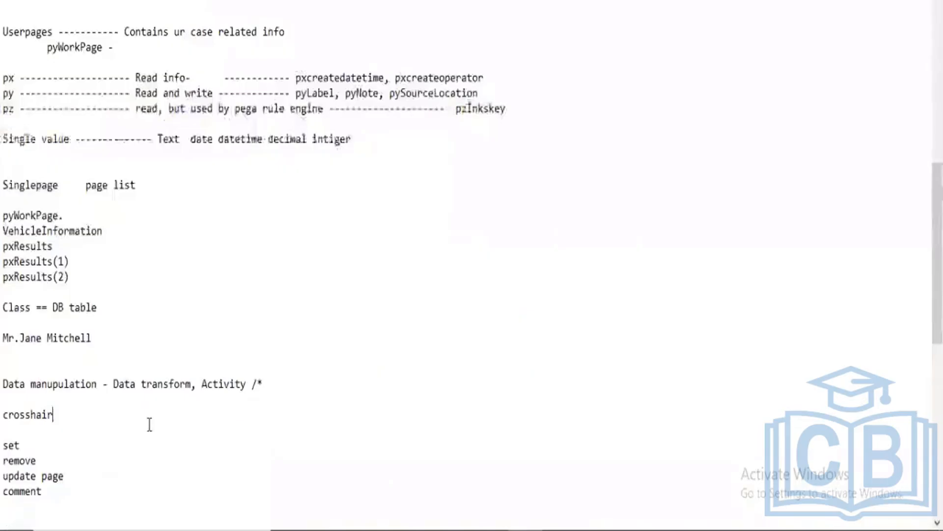
text(expressio)
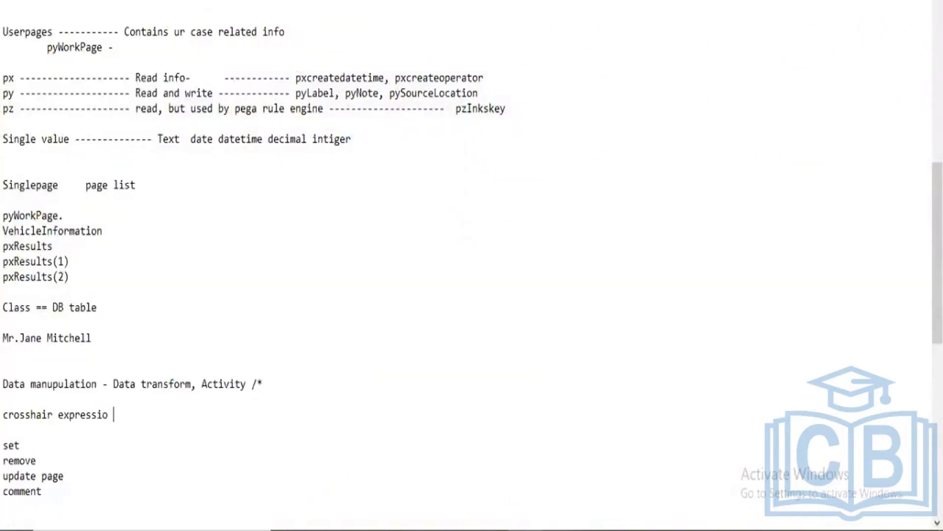
key(BackSpace)
text(n builder/seting)
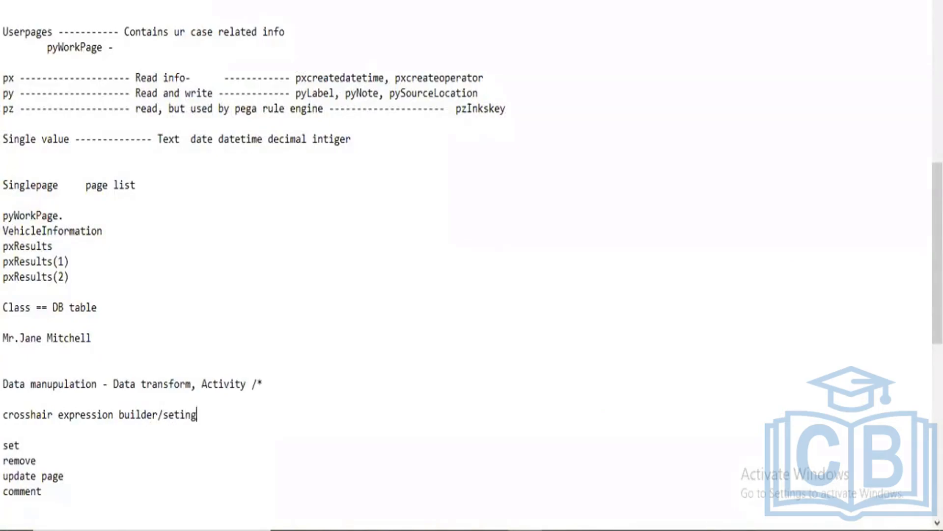
key(BackSpace)
key(BackSpace)
key(BackSpace)
text(tings)
key(alt+Tab)
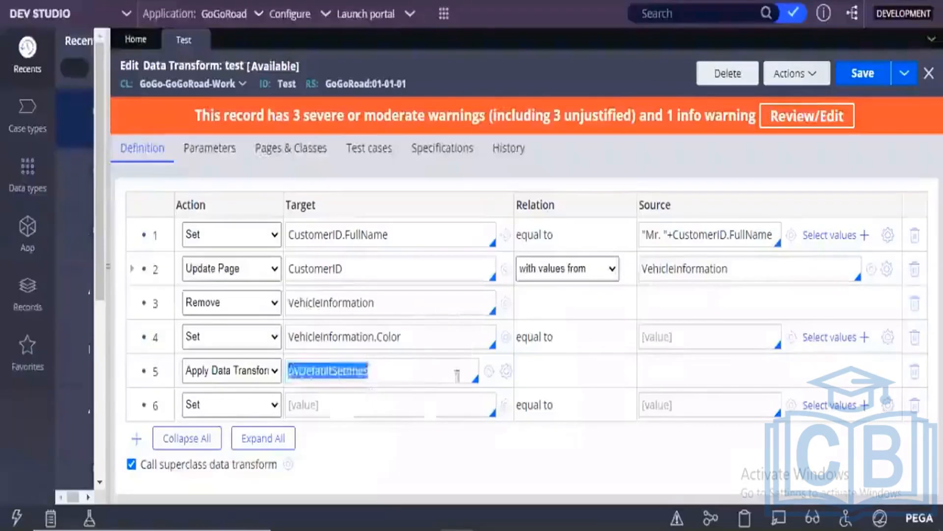
Open the pyDefaultSettings data transform from its row, examine its actions, and return to the Test rule
click(488, 372)
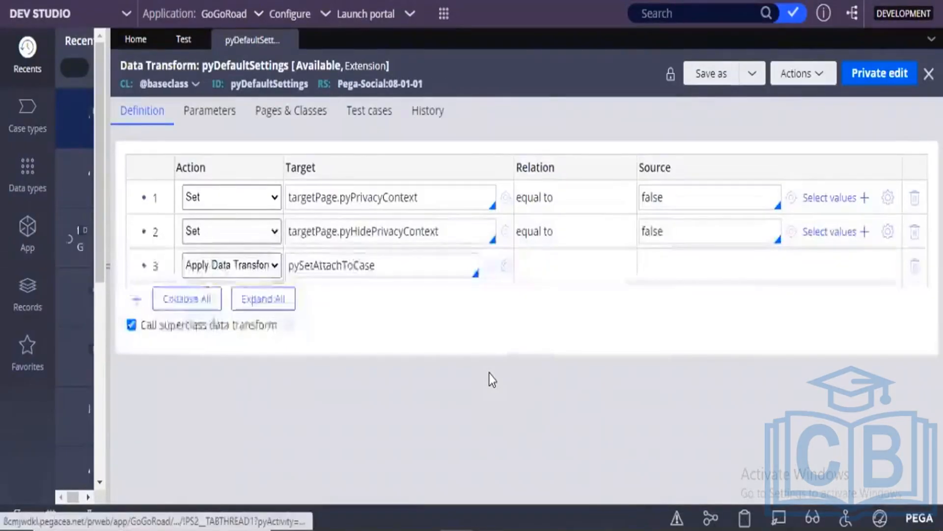
click(184, 40)
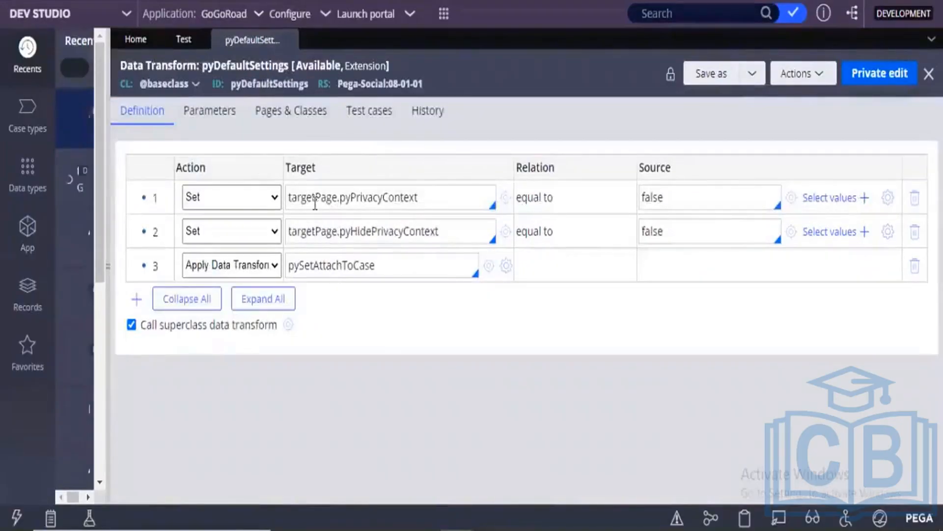
click(181, 40)
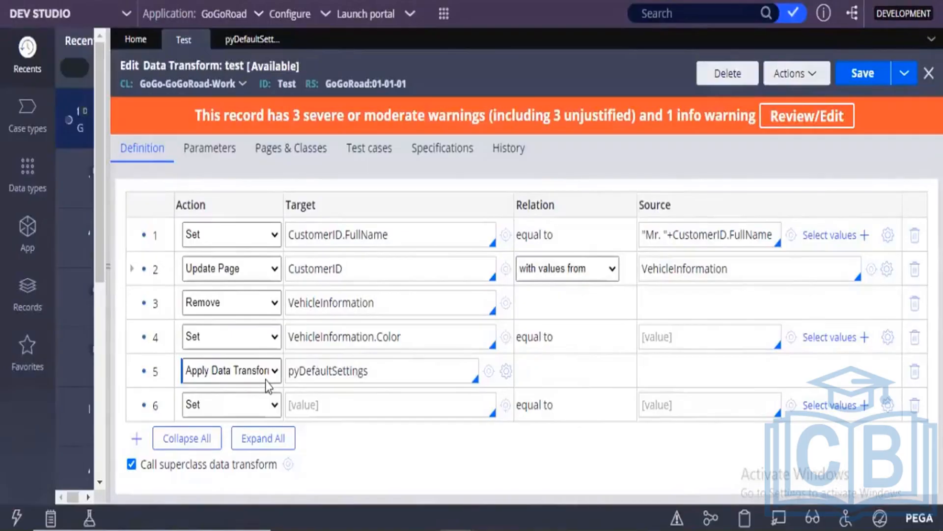
click(489, 372)
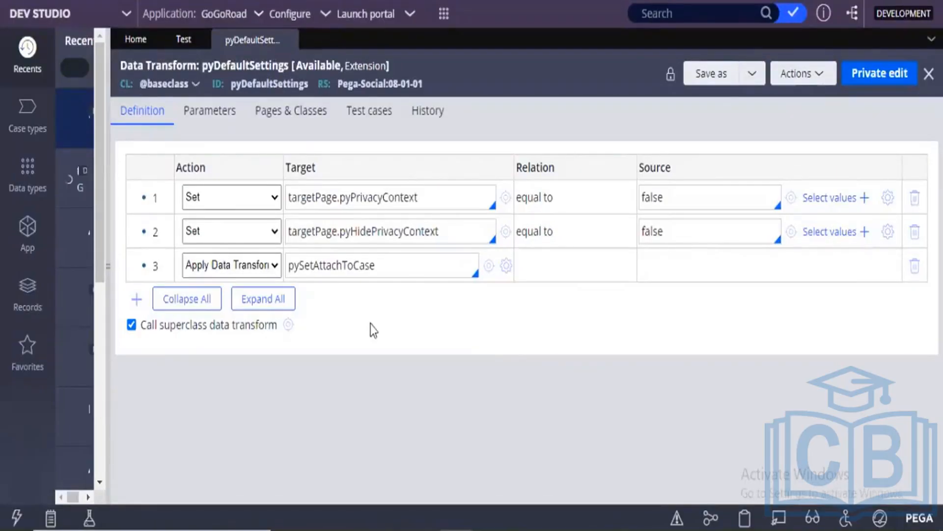
click(185, 41)
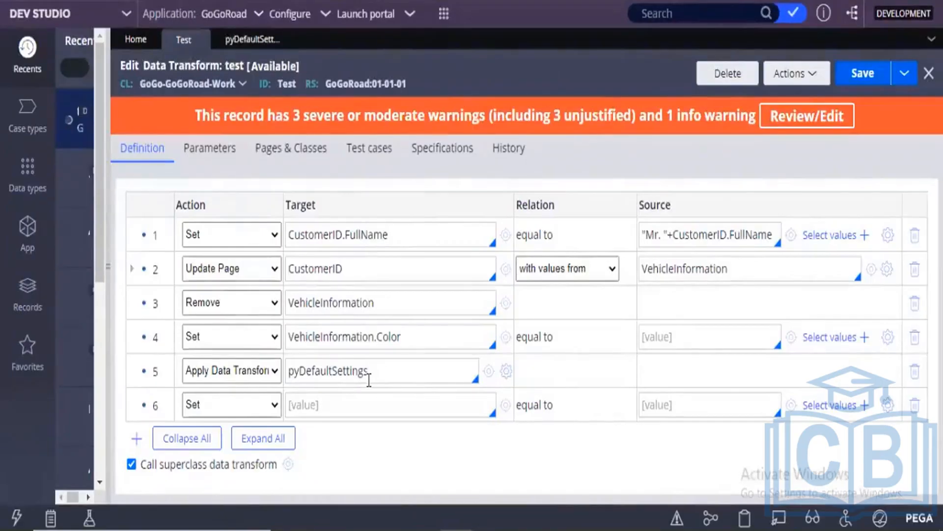
Examine the Apply Data Transform row inside pyDefaultSettings and open the pySetAttachToCase data transform it calls
double_click(297, 374)
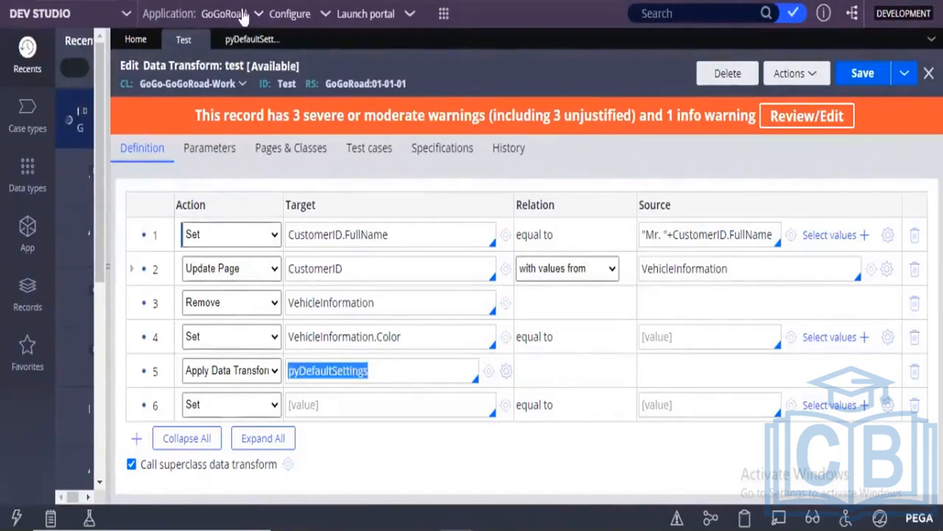
click(247, 43)
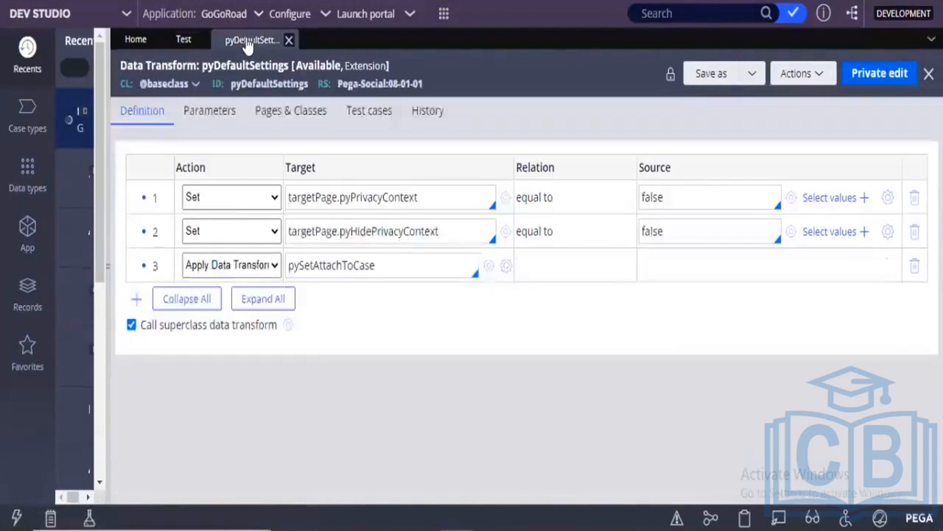
click(228, 265)
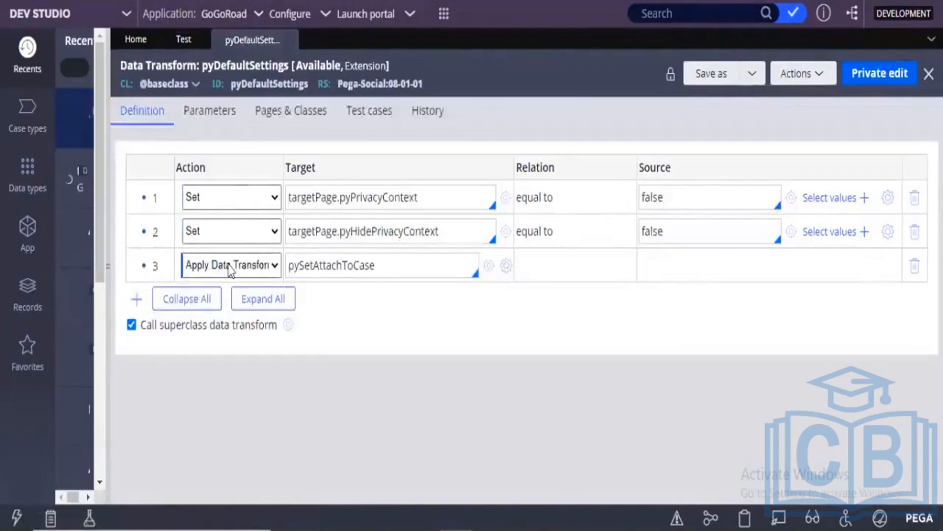
click(282, 274)
double_click(339, 265)
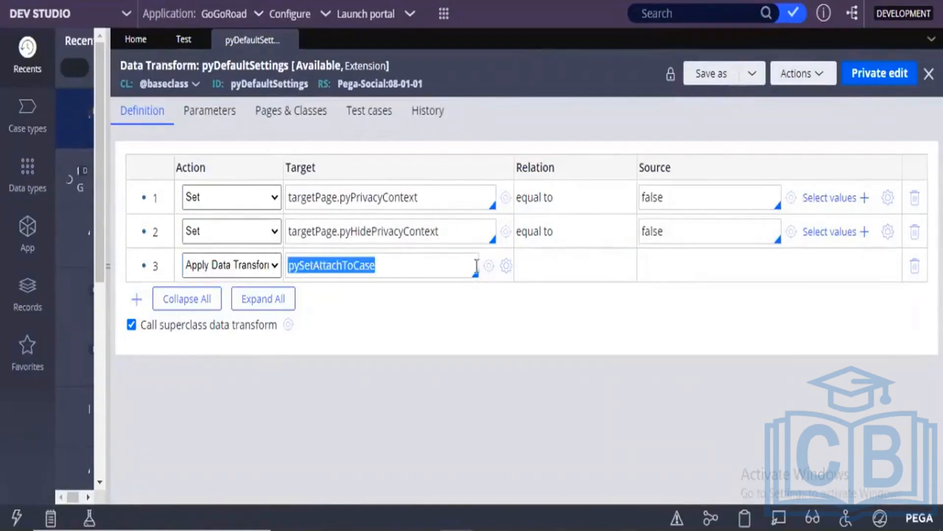
click(490, 268)
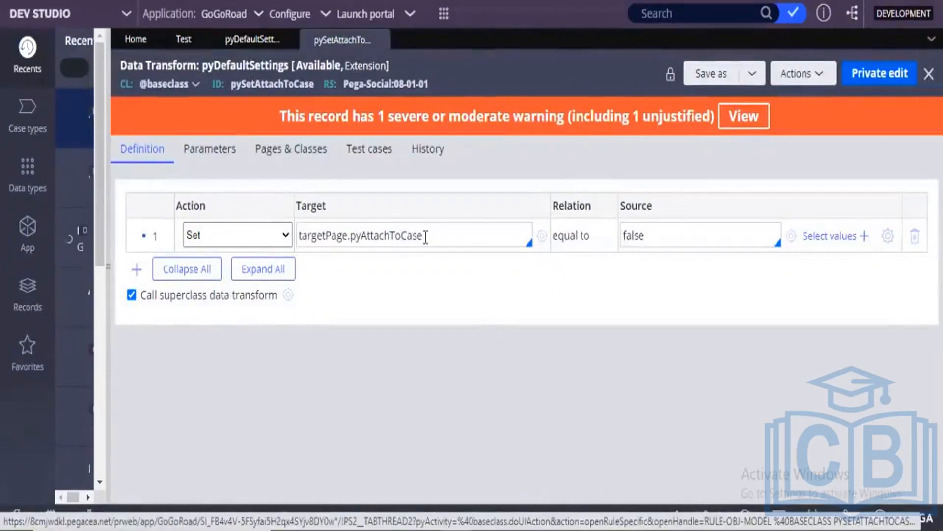
Examine the page and property parts of the Set target in pySetAttachToCase, and return through pyDefaultSettings to the Test rule
double_click(337, 232)
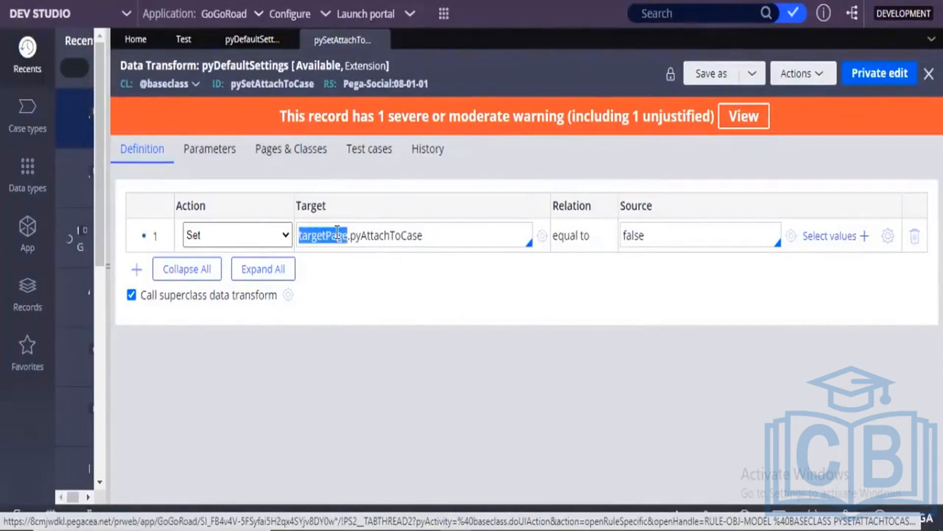
double_click(397, 235)
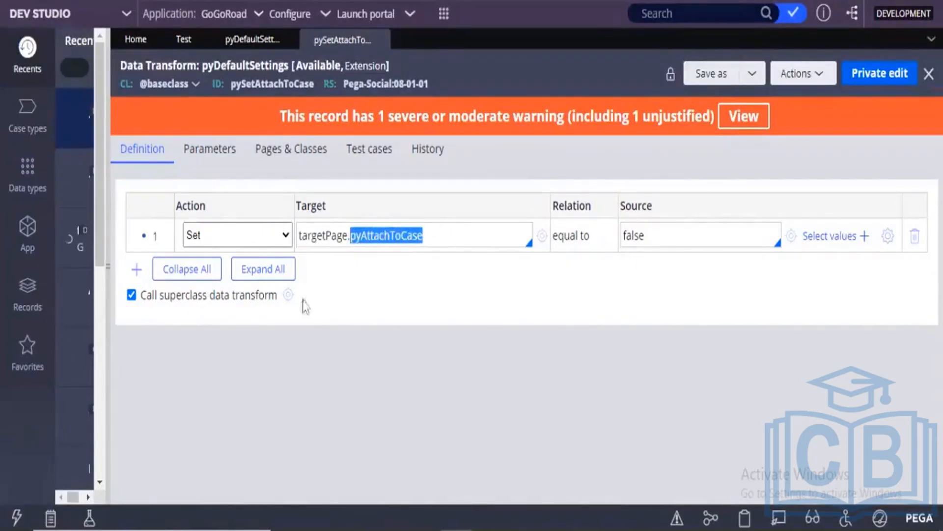
click(230, 38)
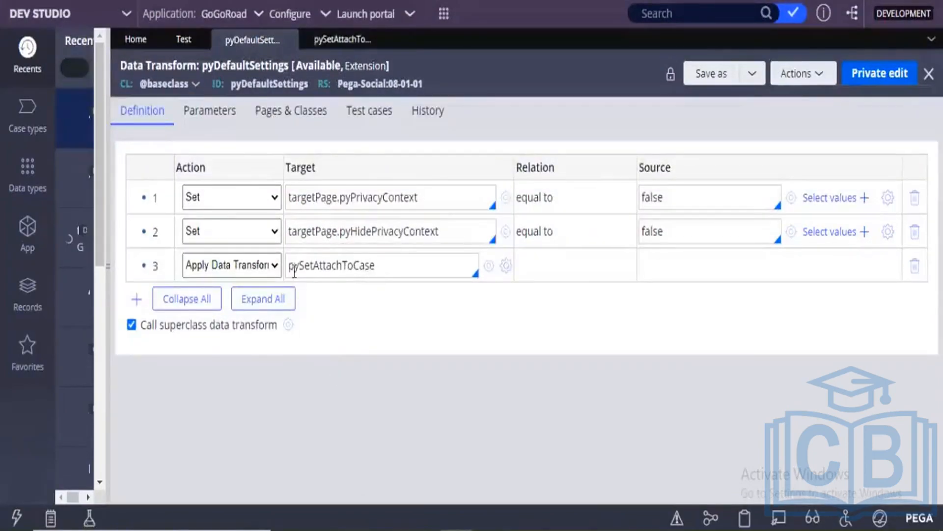
click(181, 44)
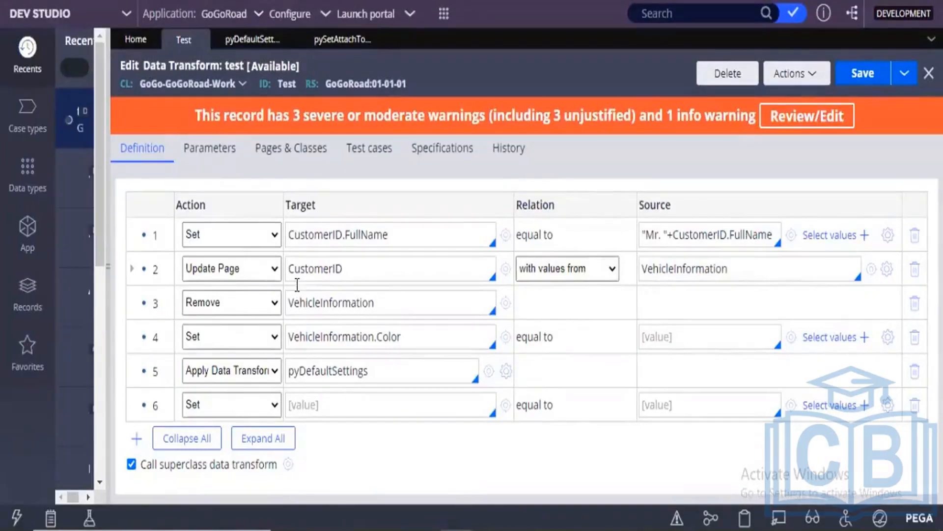
Compare the pyDefaultSettings reference in row 5 of the Test rule with the called rule's ID, and examine that rule's lock
double_click(295, 371)
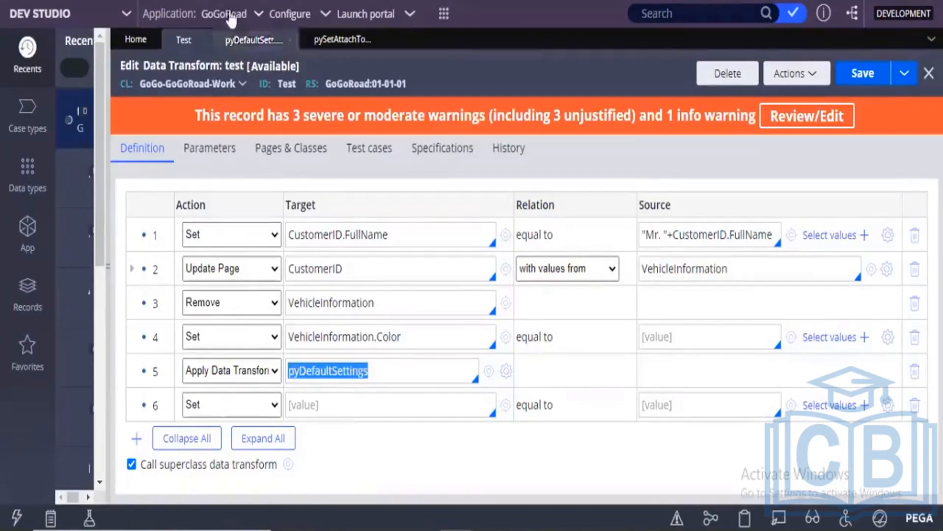
click(248, 42)
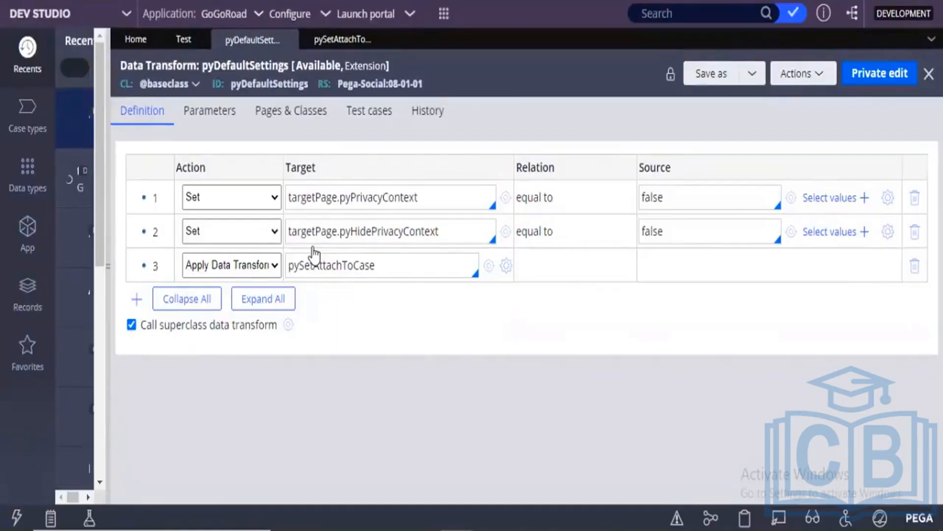
double_click(269, 83)
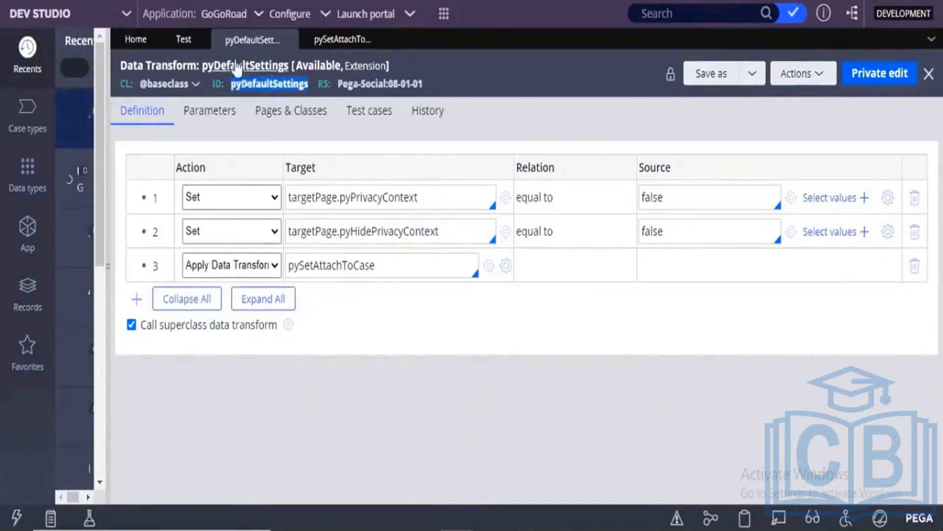
click(182, 48)
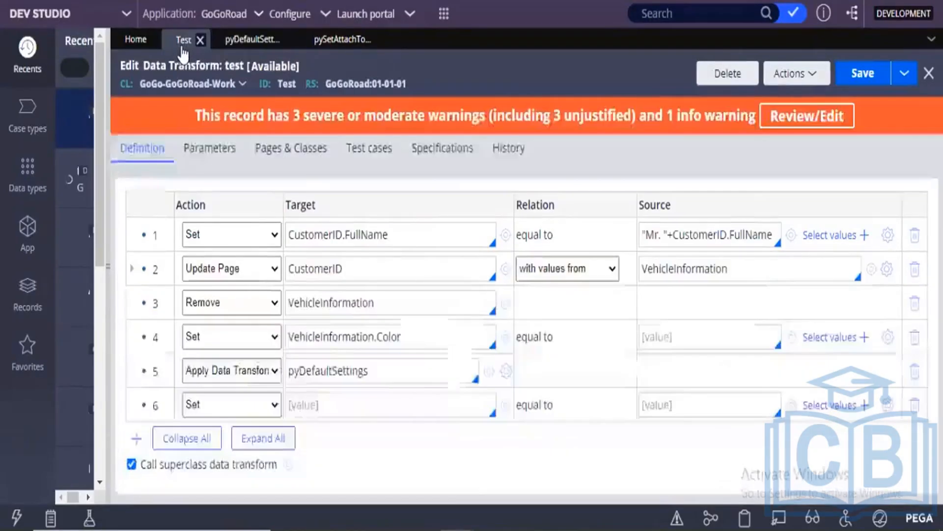
click(249, 44)
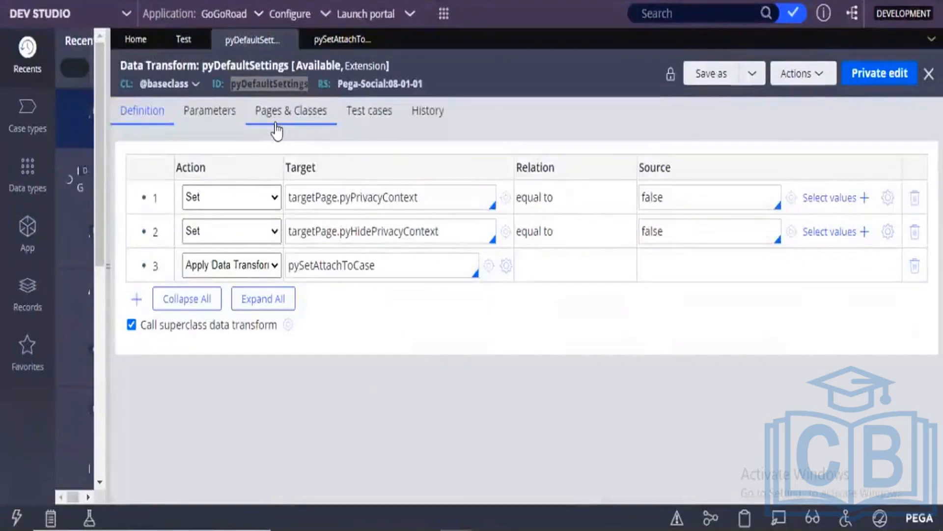
click(671, 80)
mouse_move(671, 81)
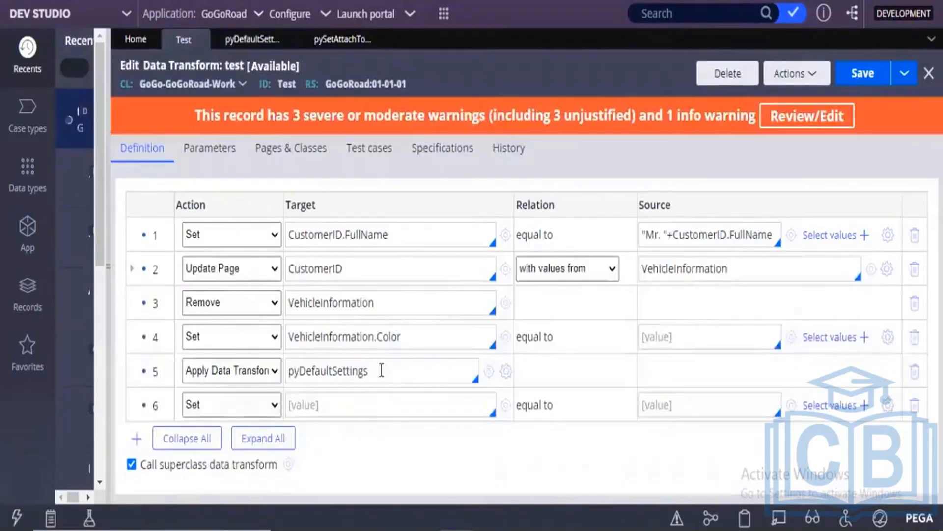
Clear pyDefaultSettings from the Apply Data Transform row of the Test rule and list all data transforms available there
drag(381, 371, 290, 372)
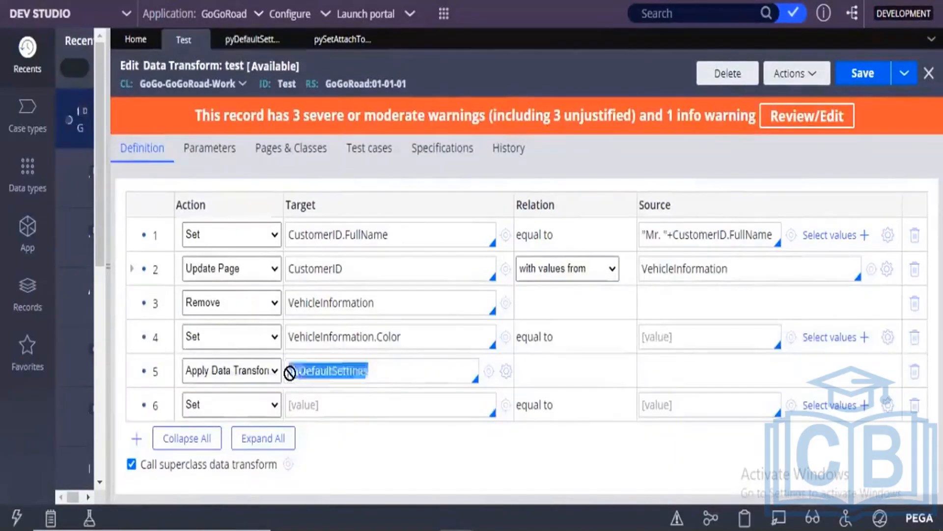
key(BackSpace)
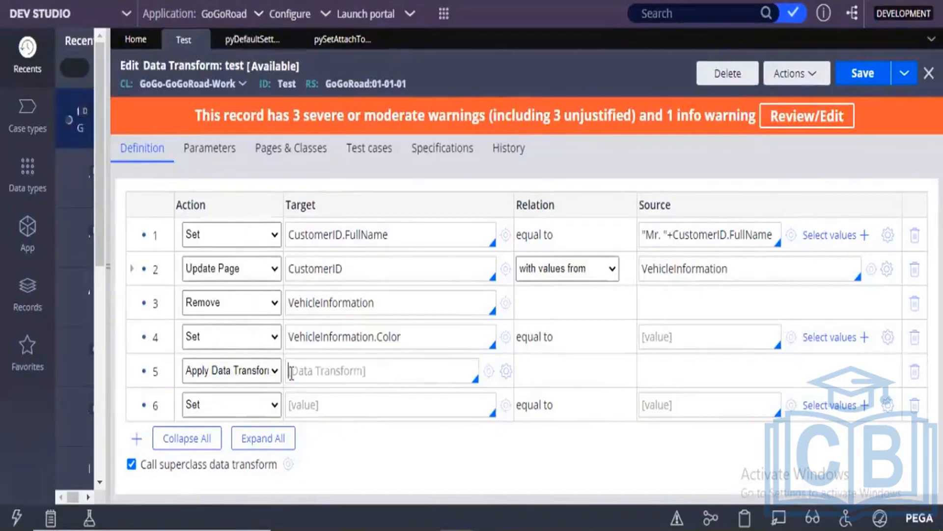
key(Down)
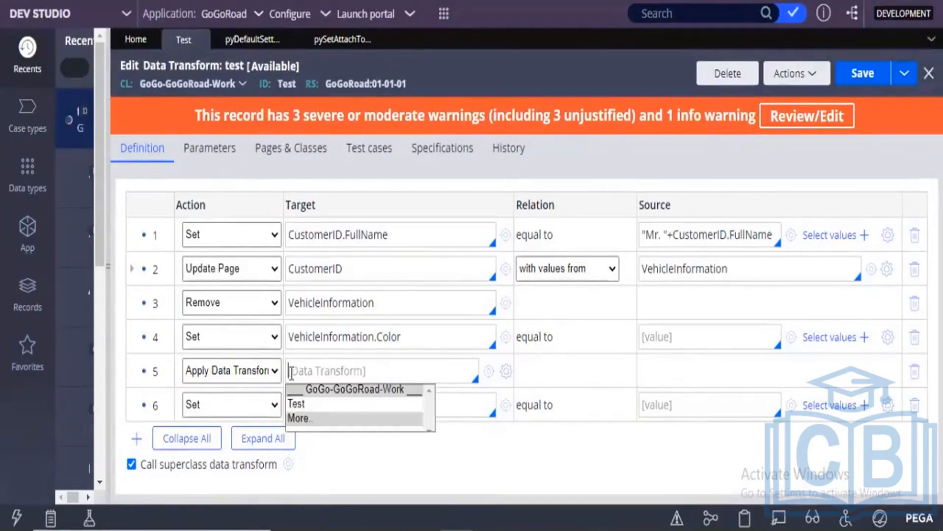
key(Return)
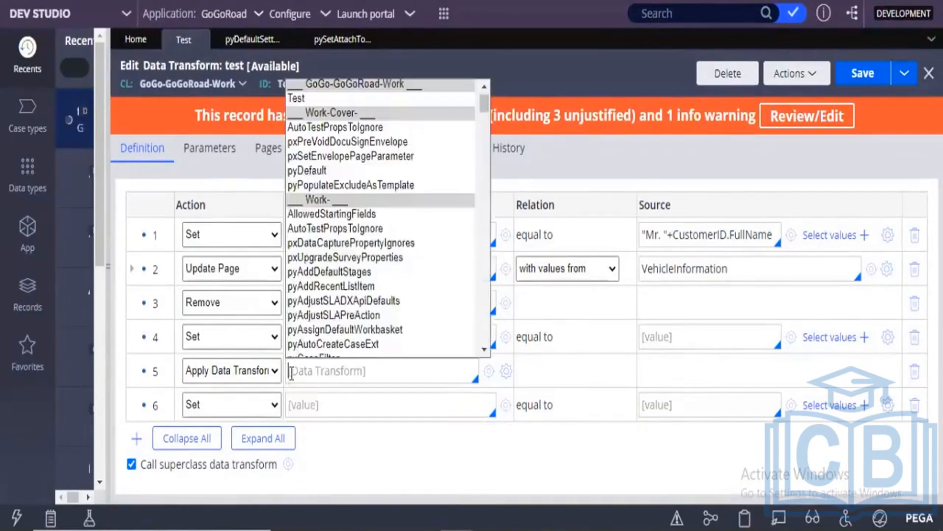
key(Down)
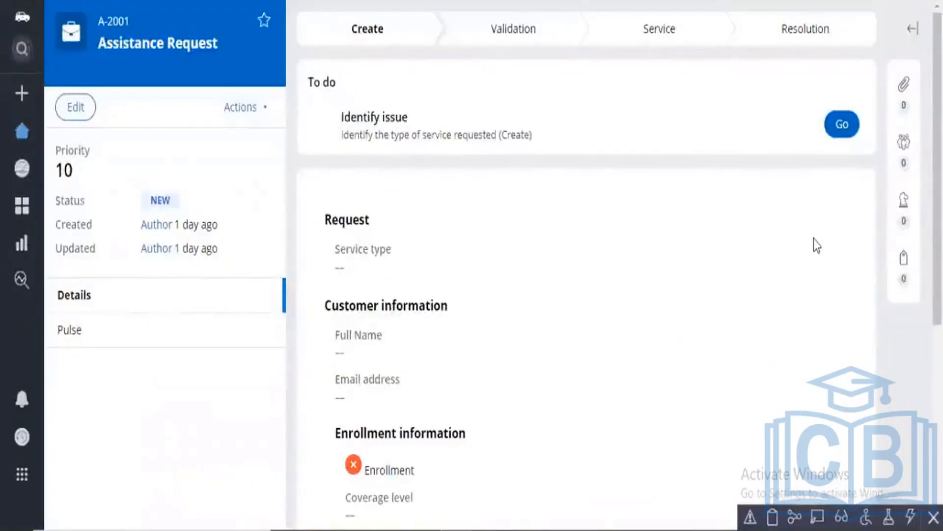
Examine the attachments of the Assistance Request case, return to the Test rule in Dev Studio and dismiss the data transform list
click(904, 89)
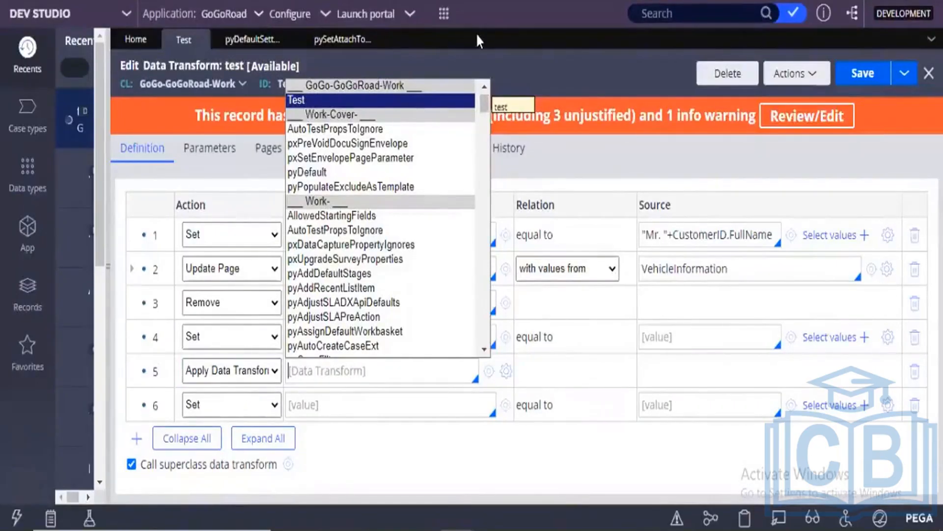
click(485, 52)
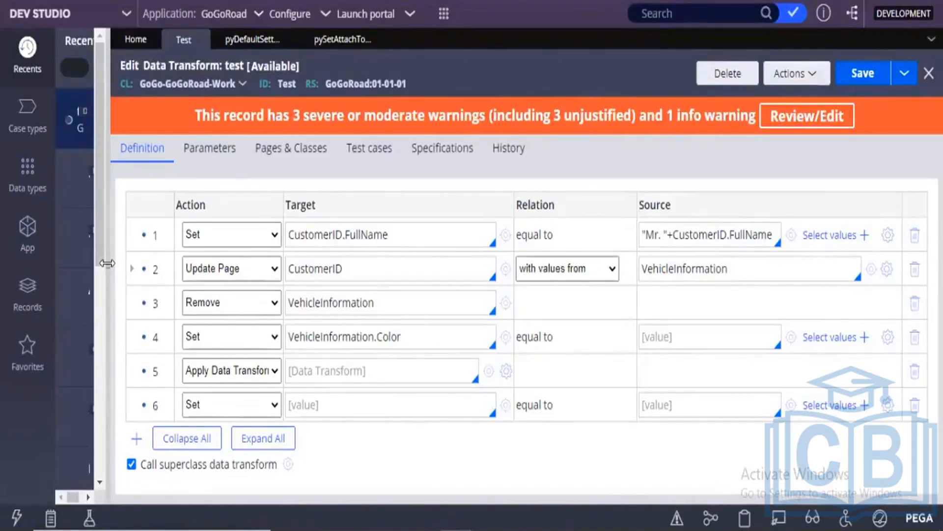
Review the full list of data transforms available for row 5 and the action choices for row 6
click(332, 380)
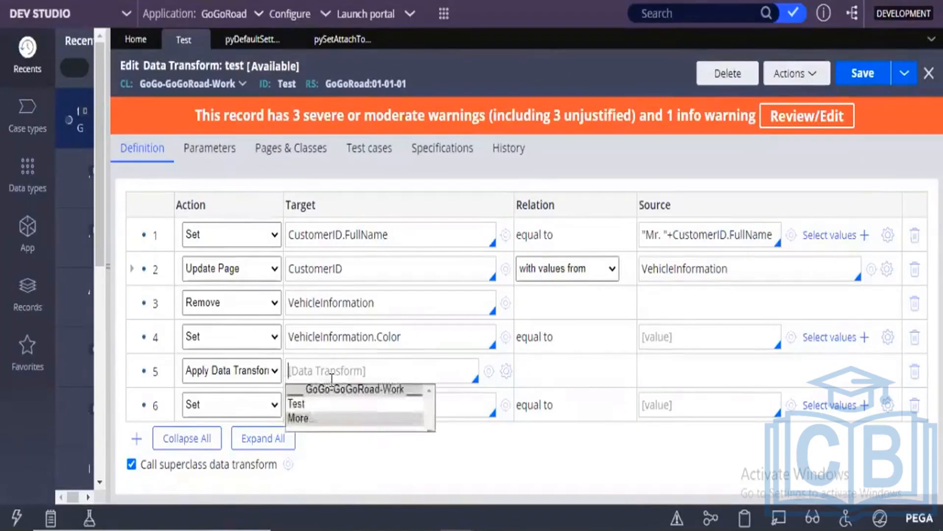
key(Down)
key(Down)
key(Return)
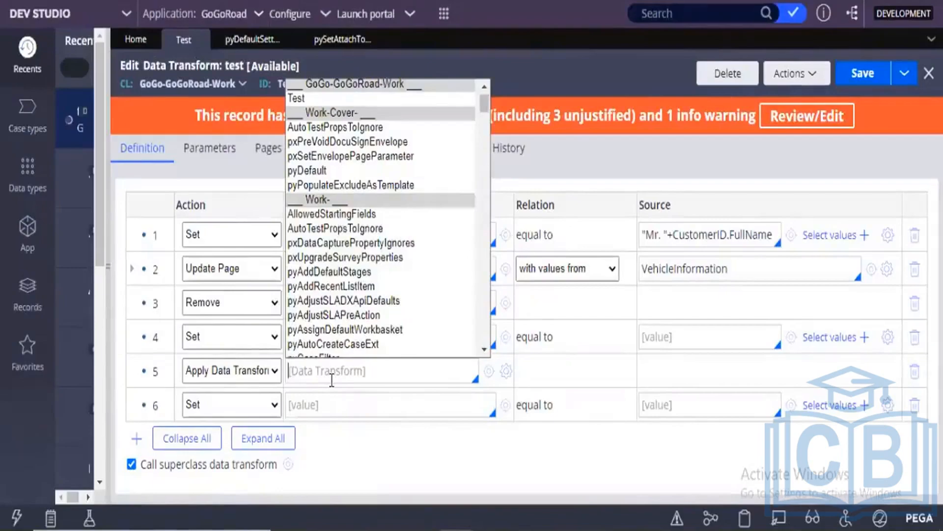
click(237, 404)
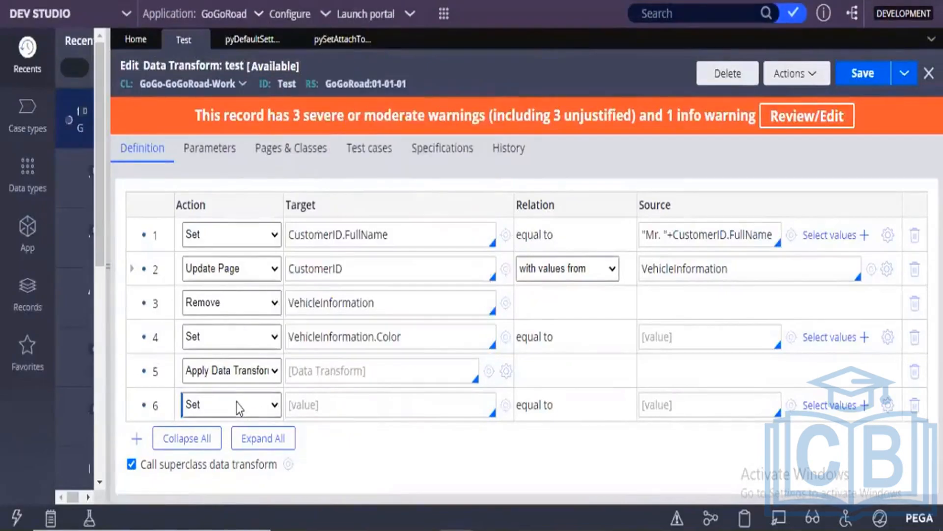
click(237, 403)
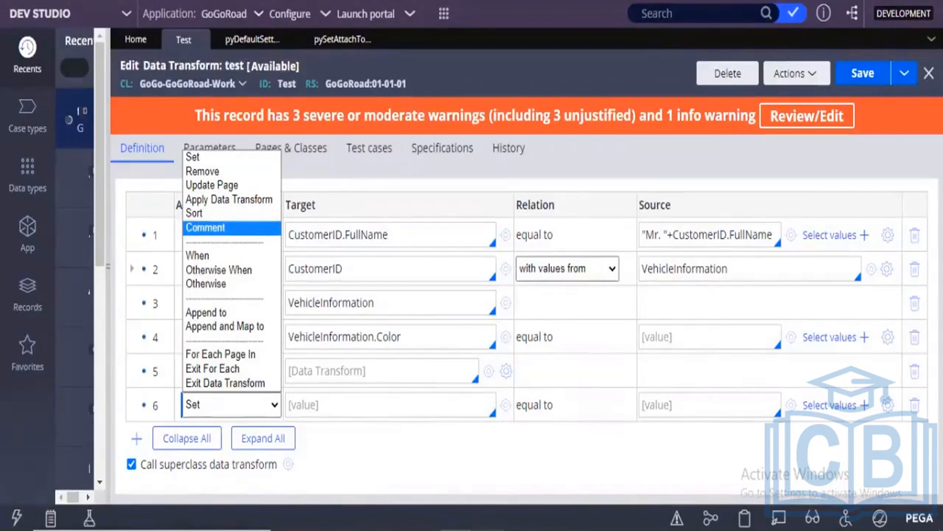
Switch to the text notes and highlight the terms Singlepage and page list in turn to compare them
key(alt+Tab)
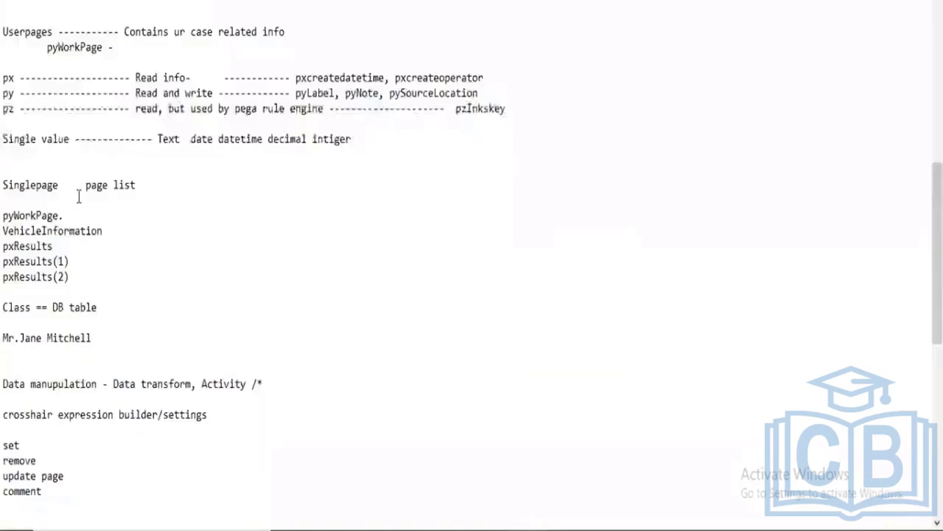
double_click(57, 187)
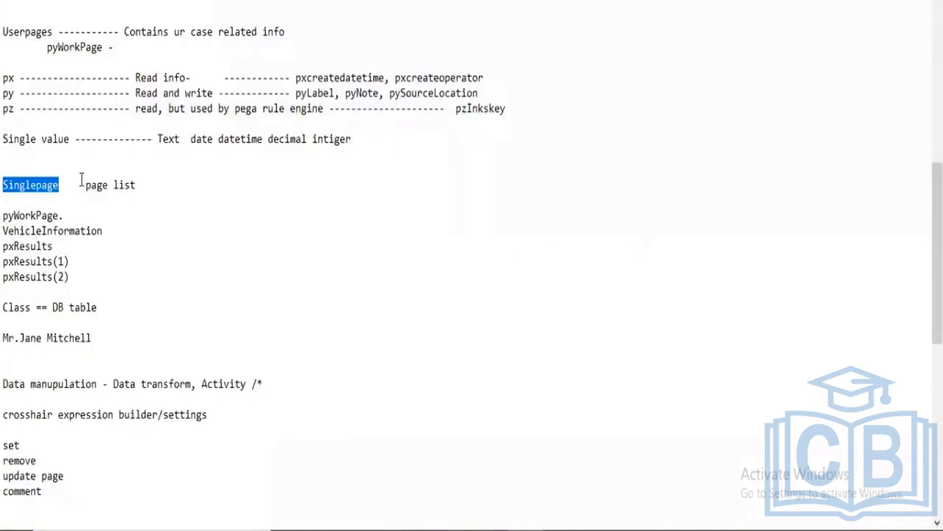
drag(85, 184, 138, 185)
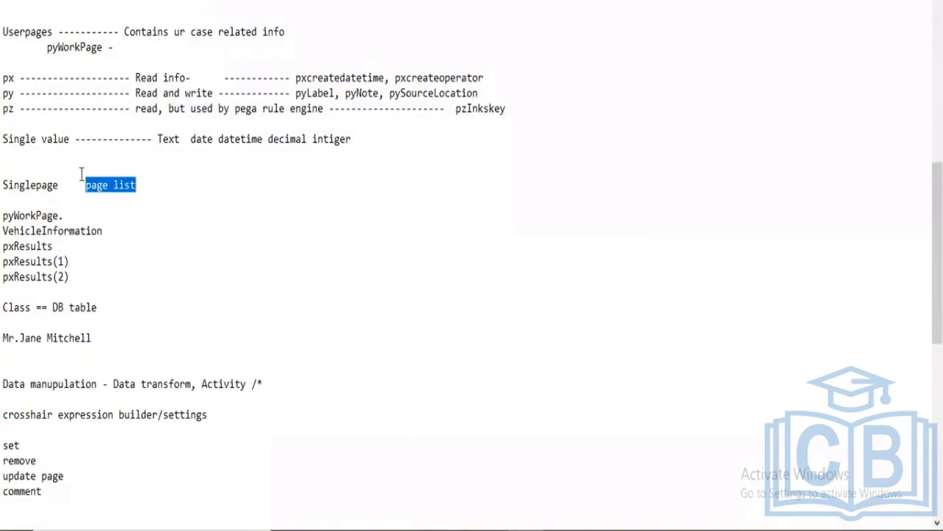
drag(58, 185, 6, 195)
double_click(6, 185)
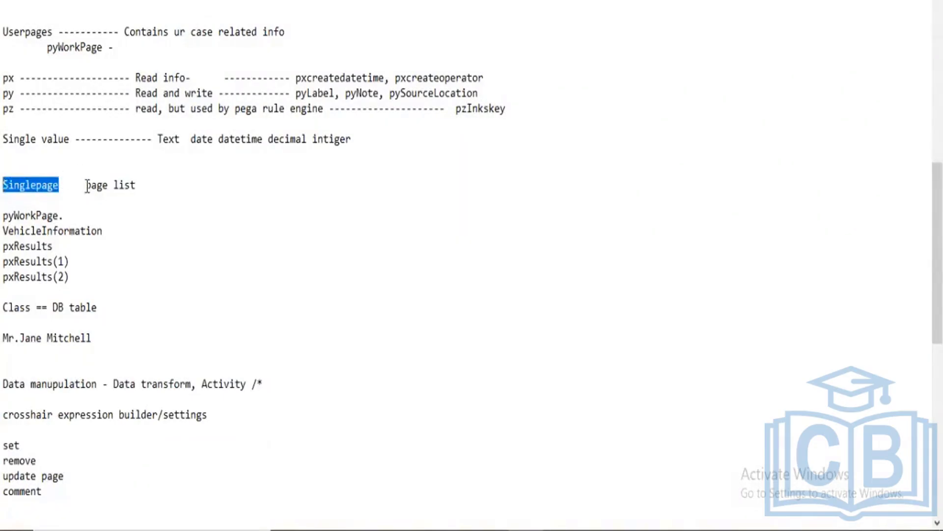
drag(86, 185, 148, 183)
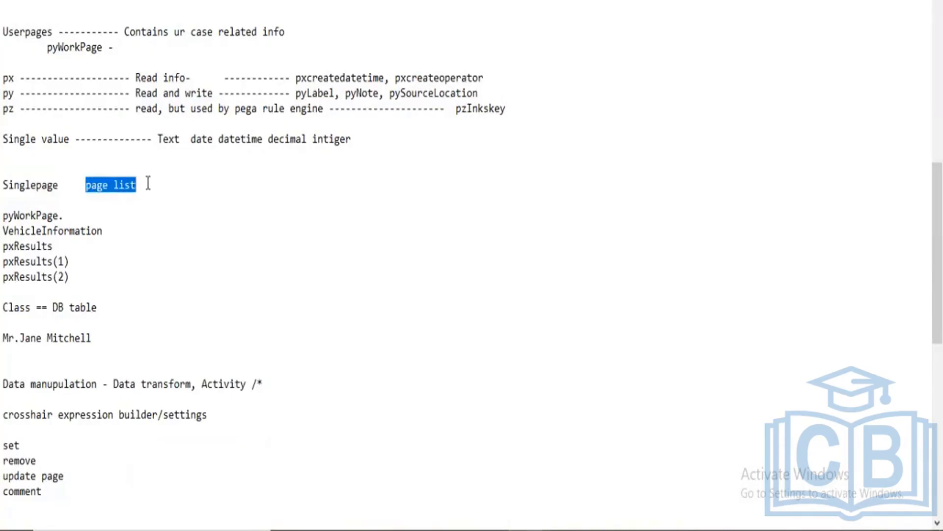